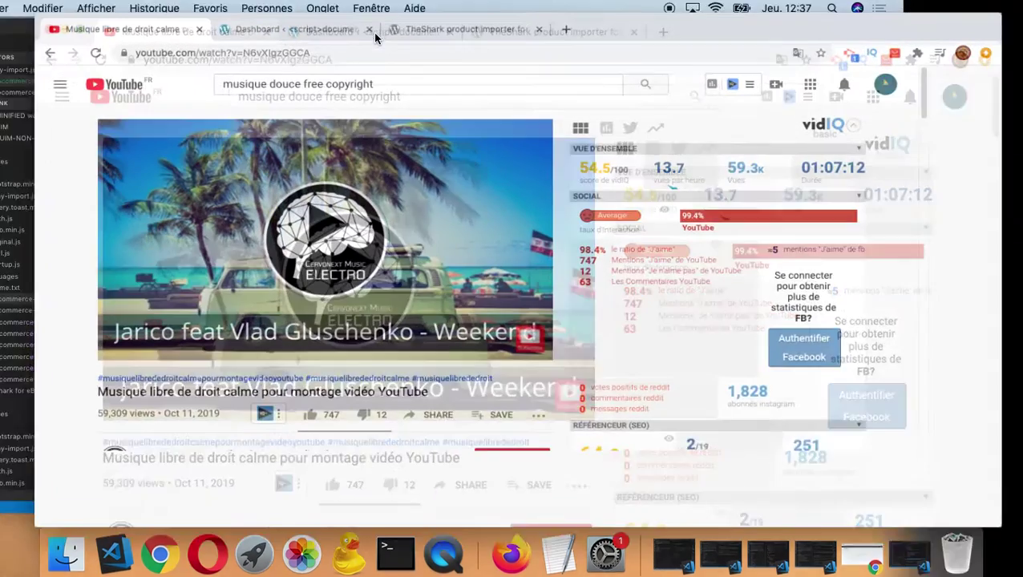
Switch to the wordpress.org page for TheShark product importer for eBay and woocommerce.
left_click(481, 29)
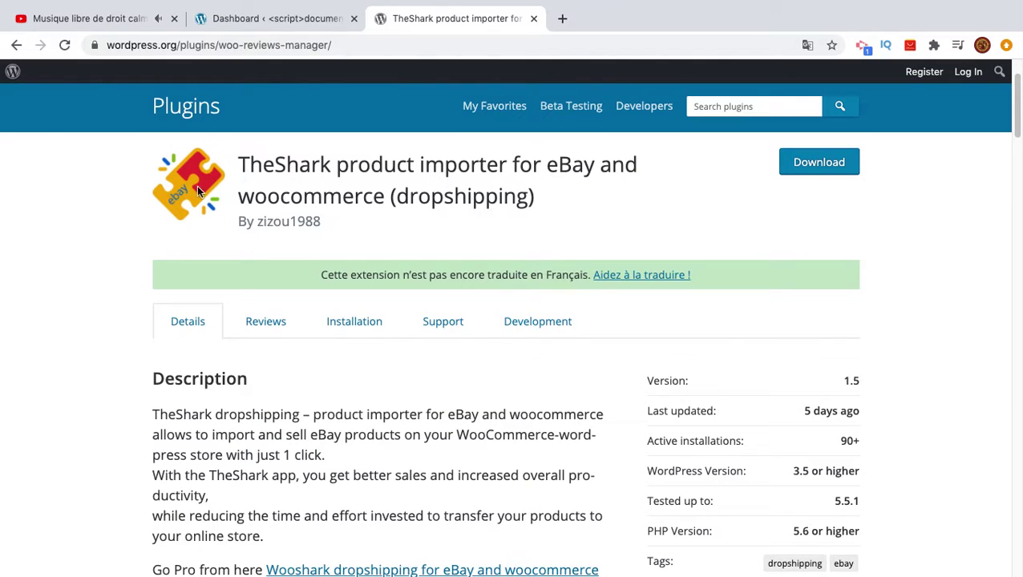
Switch to the WordPress admin dashboard tab and scroll down through the dashboard.
left_click(263, 29)
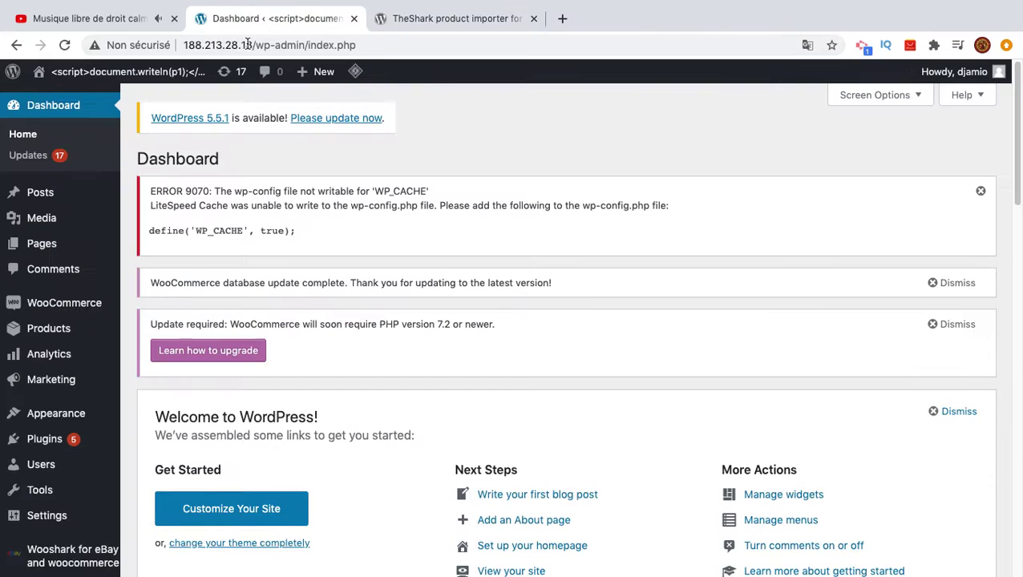
scroll(81, 499, "down", 2)
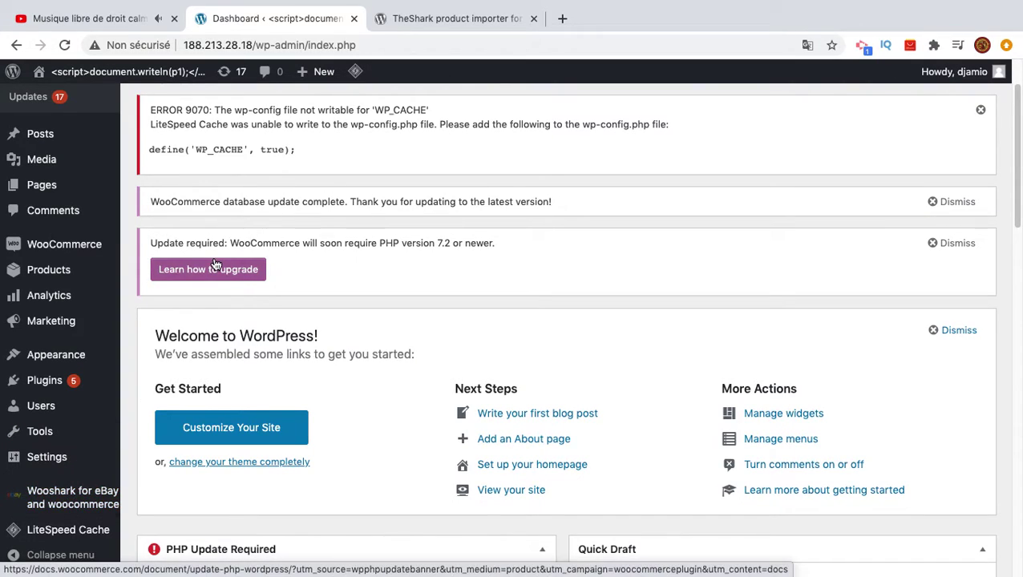
mouse_move(102, 409)
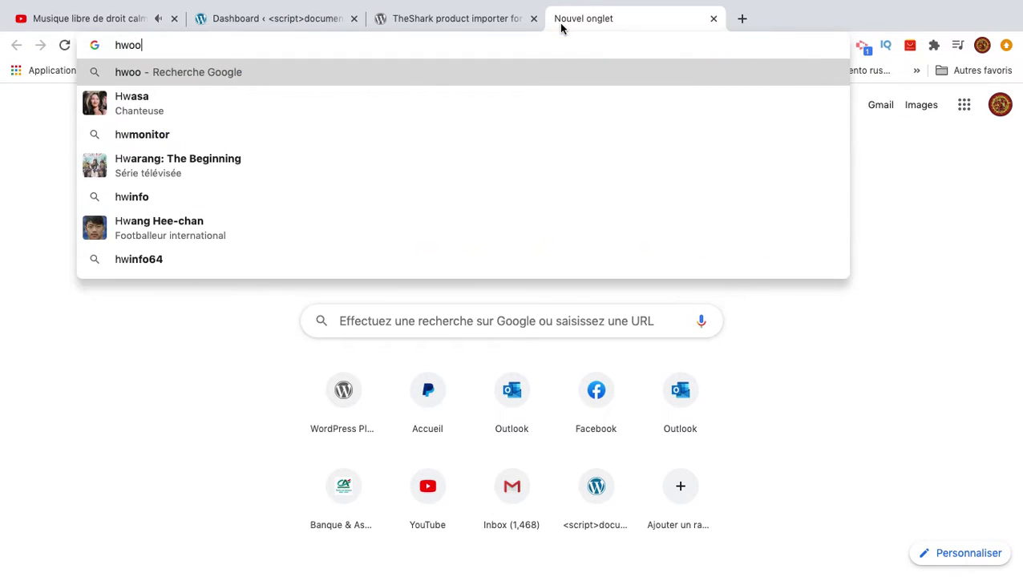
Correct the mistyped address and go to the Wooshark website.
key("BackSpace")
key("BackSpace")
key("BackSpace")
key("BackSpace")
key("BackSpace")
key("BackSpace")
type("woosh")
key("Return")
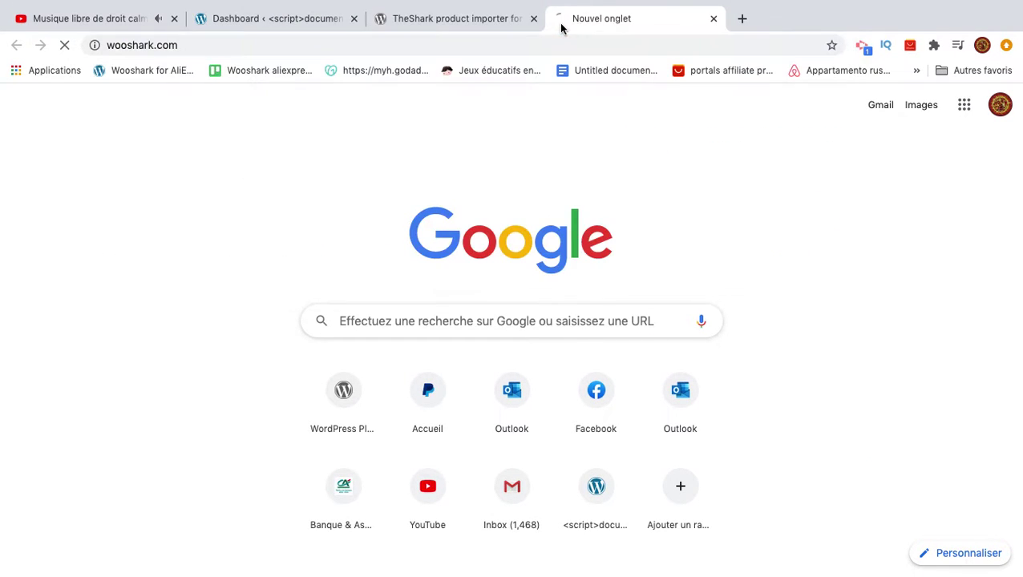
View the wooshark.com/ebay page, then close it and return to the Dashboard tab.
left_click(287, 49)
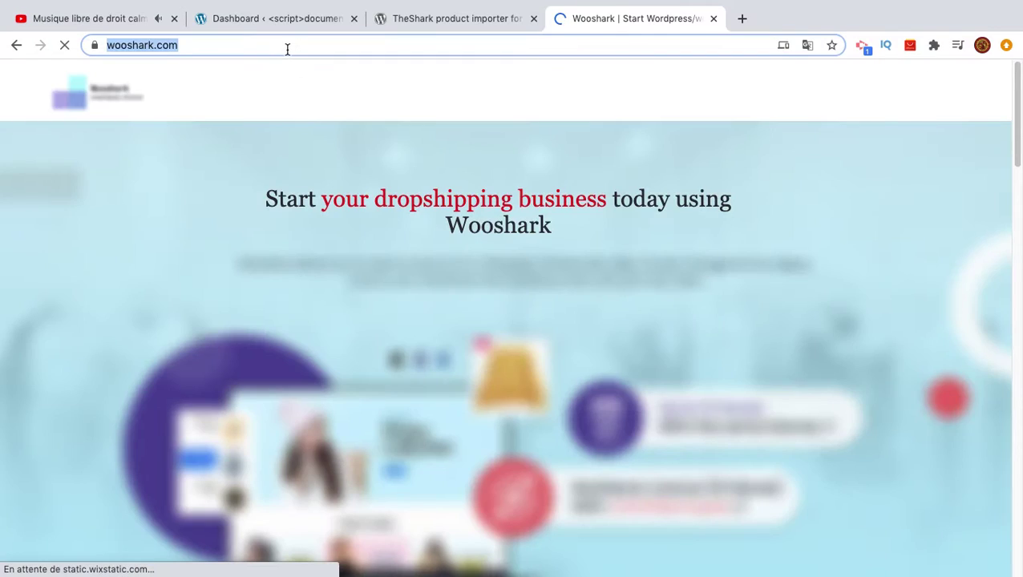
left_click(287, 49)
type("ebay")
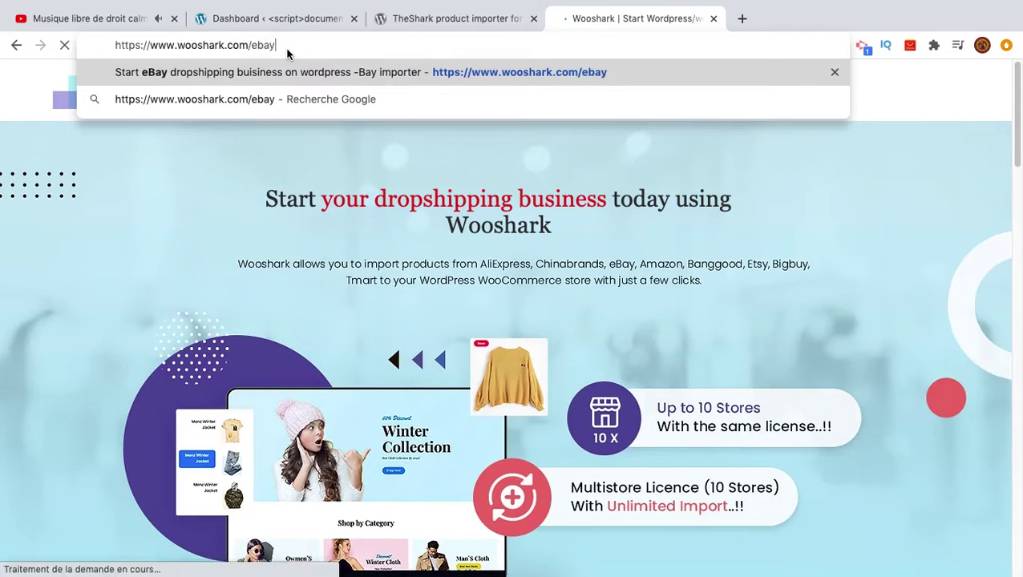
key("Return")
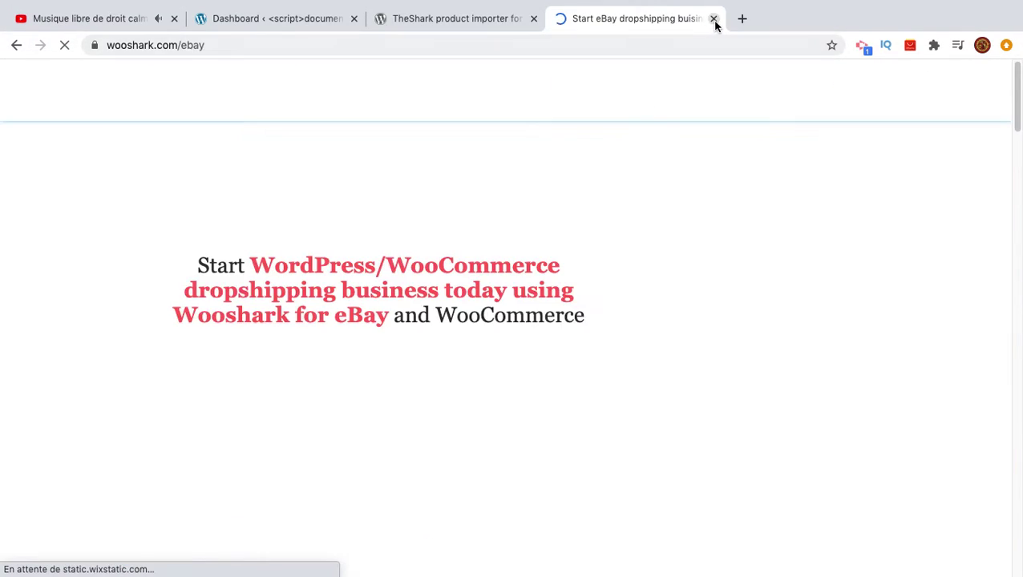
key("super+w")
left_click(249, 24)
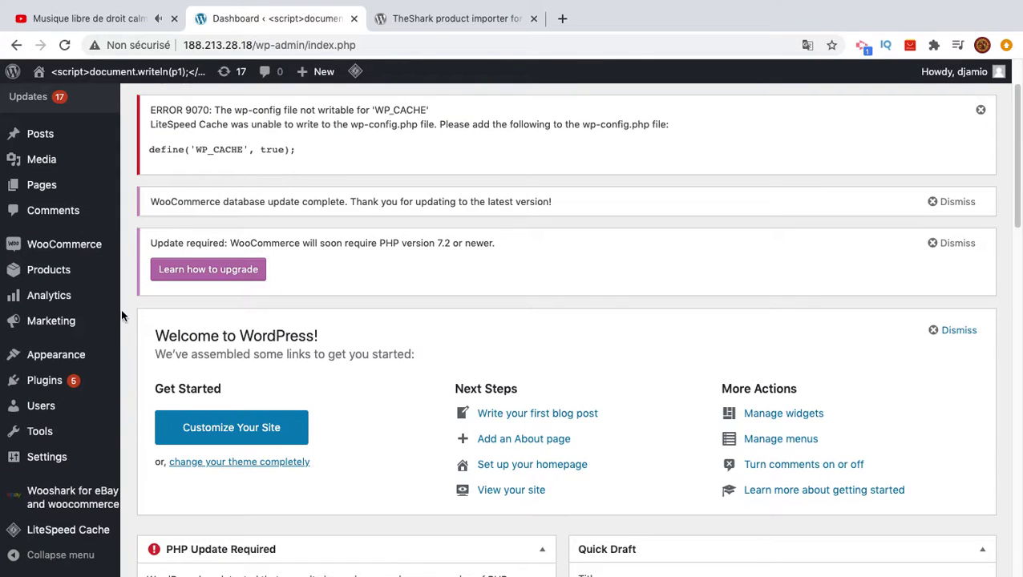
Search Plugins > Add New for 'wooshark ebay' and open the Wooshark for eBay plugin page.
mouse_move(80, 390)
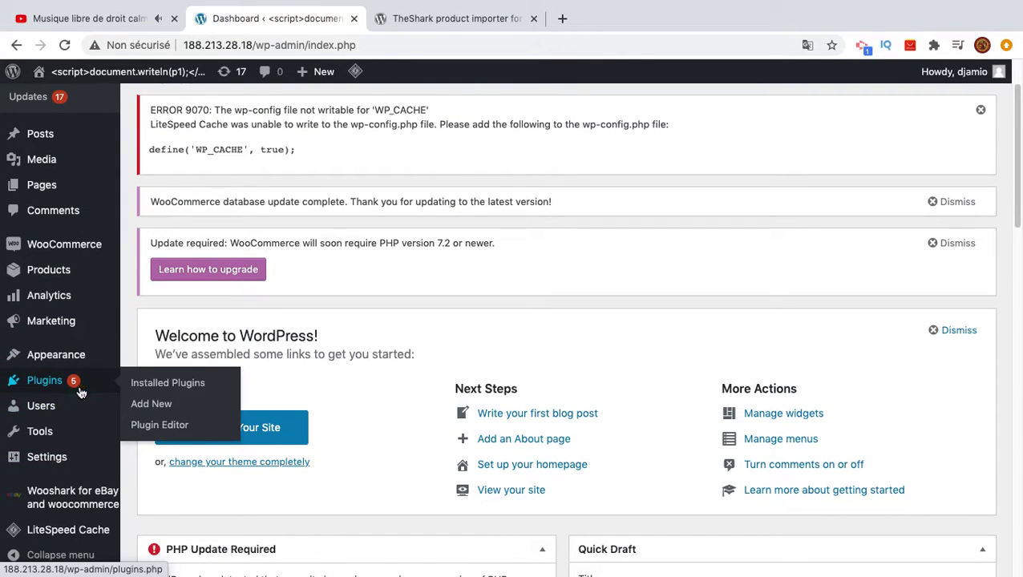
left_click(151, 405)
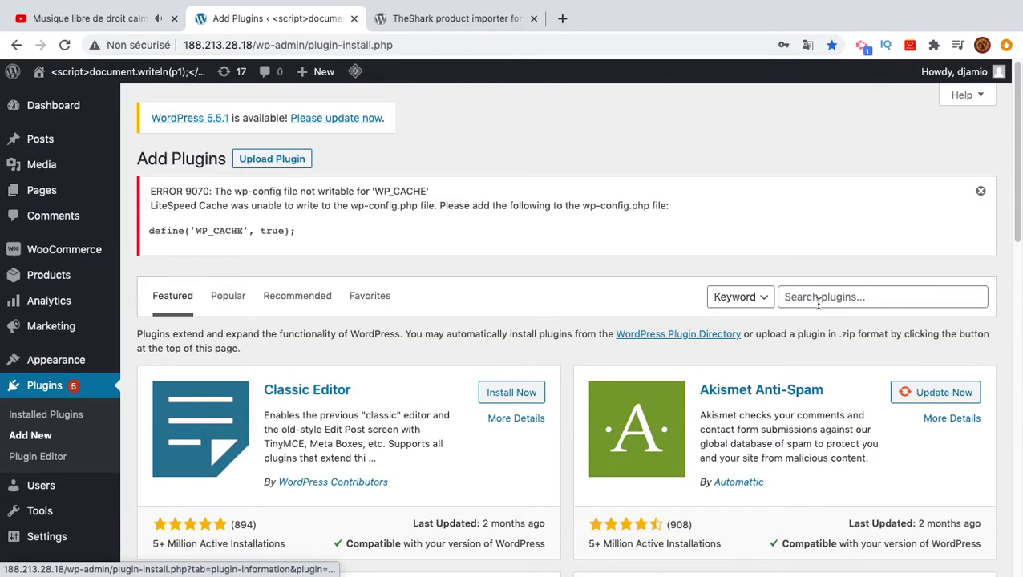
left_click(818, 298)
type("wooshar")
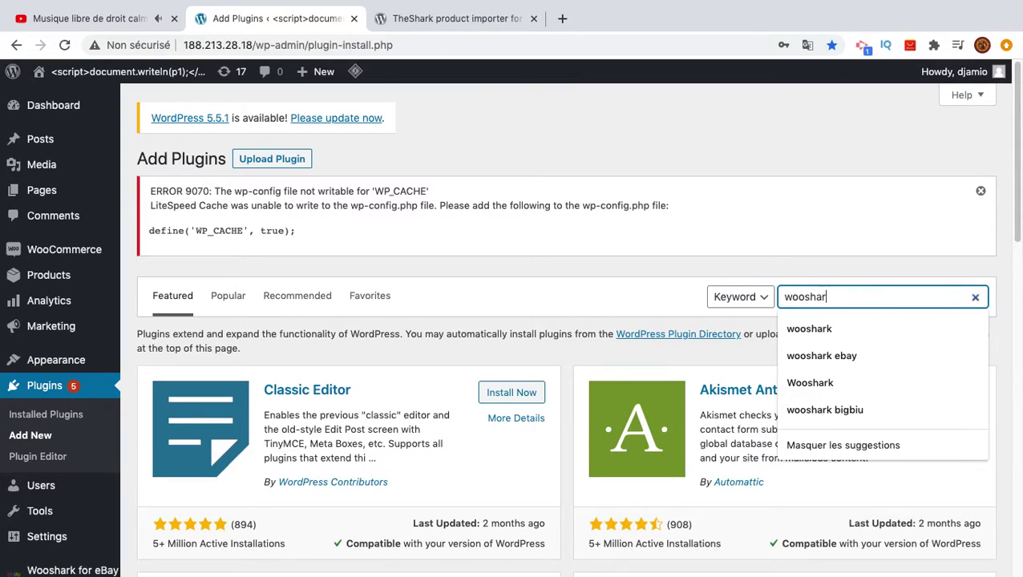
type("k ebay")
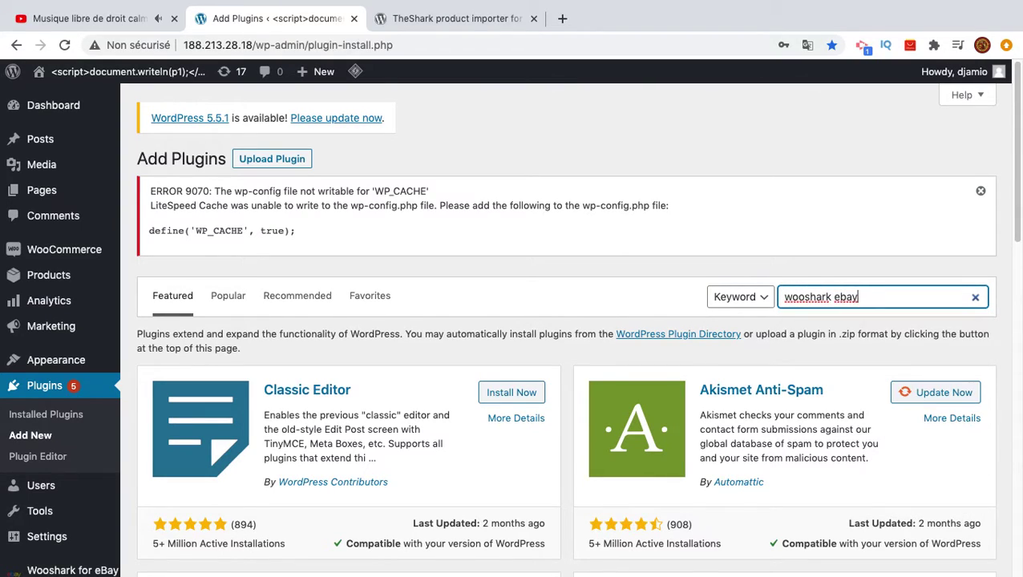
scroll(785, 383, "down", 5)
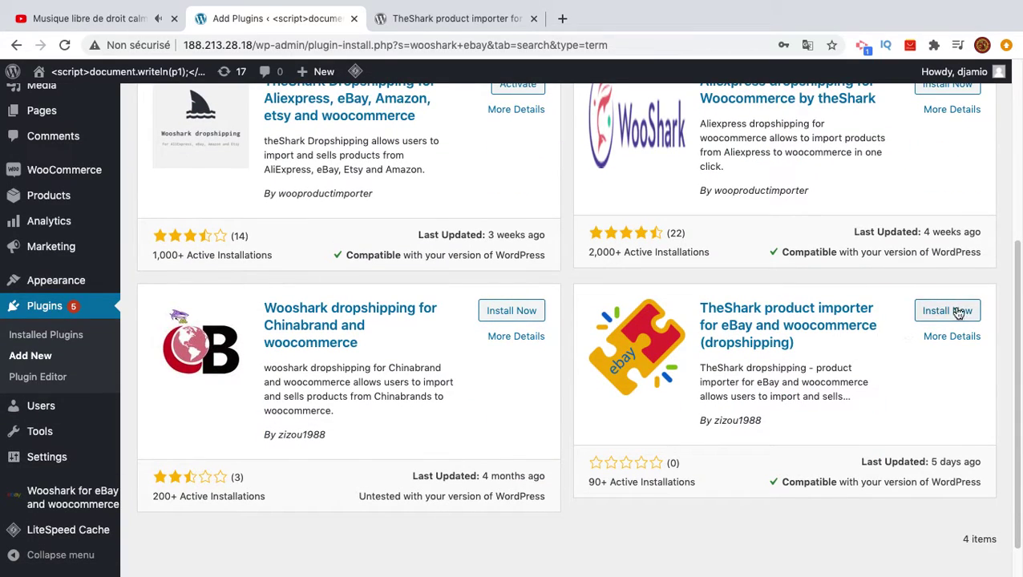
scroll(896, 222, "up", 4)
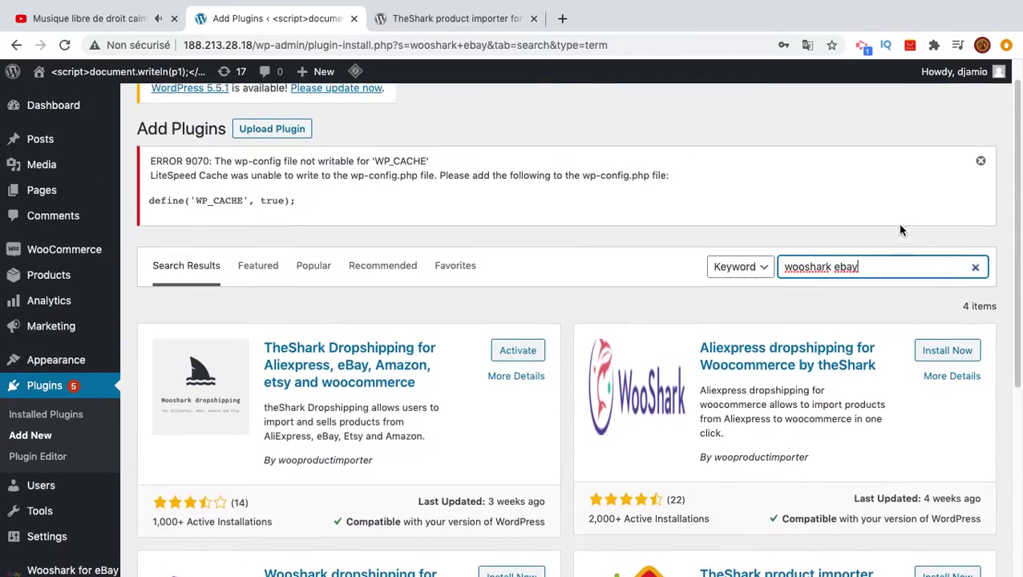
scroll(88, 481, "down", 3)
left_click(73, 503)
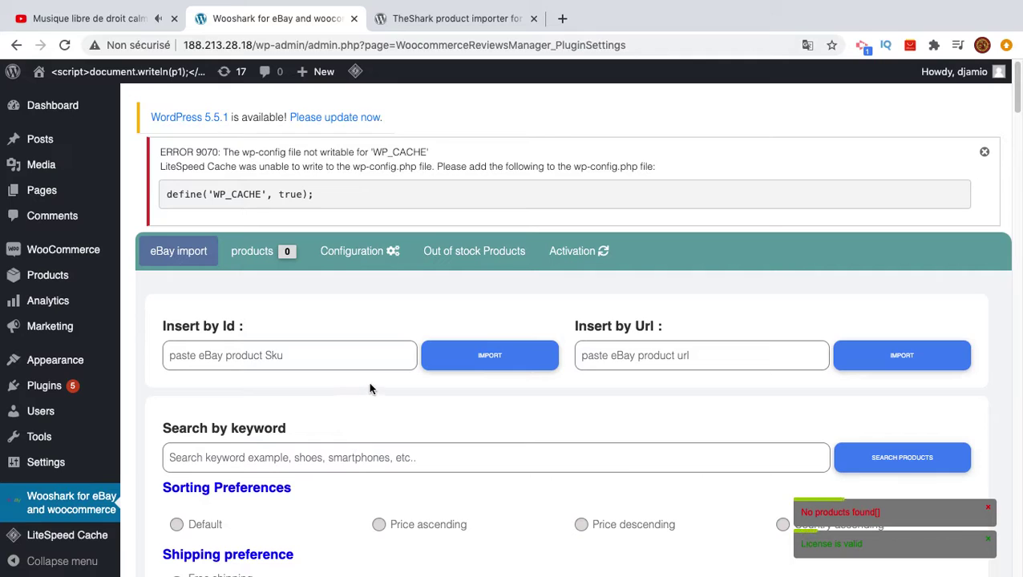
Dismiss the LiteSpeed cache error notice and look over the eBay import-by-ID, URL and keyword options.
scroll(371, 389, "down", 3)
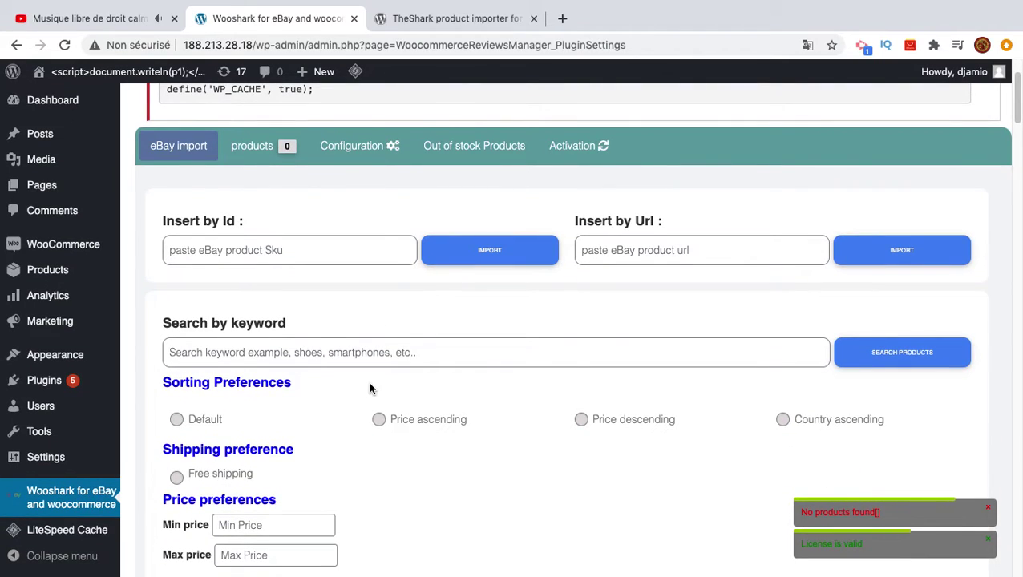
scroll(370, 389, "up", 3)
left_click(980, 150)
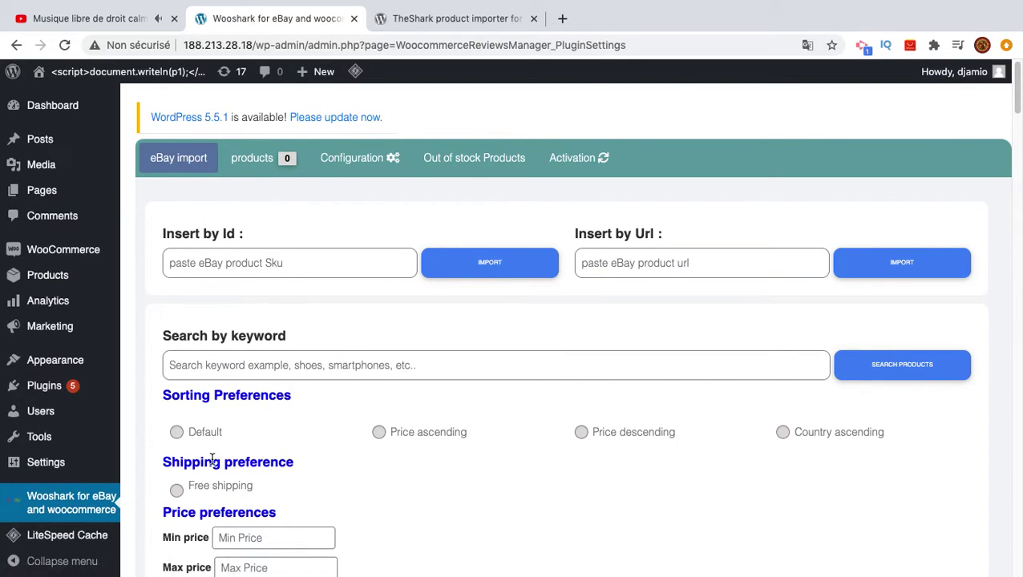
scroll(240, 256, "down", 1)
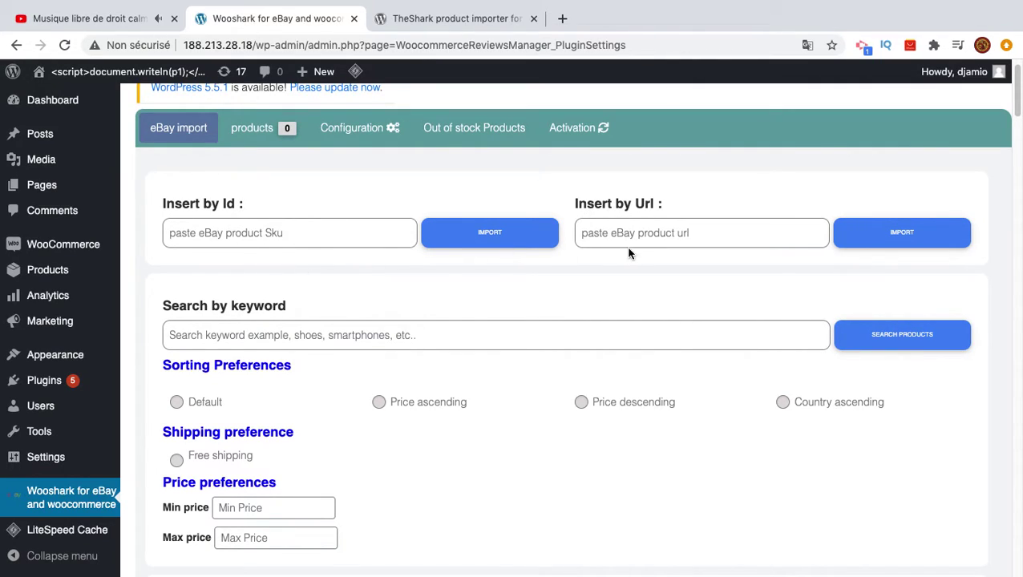
scroll(468, 349, "down", 3)
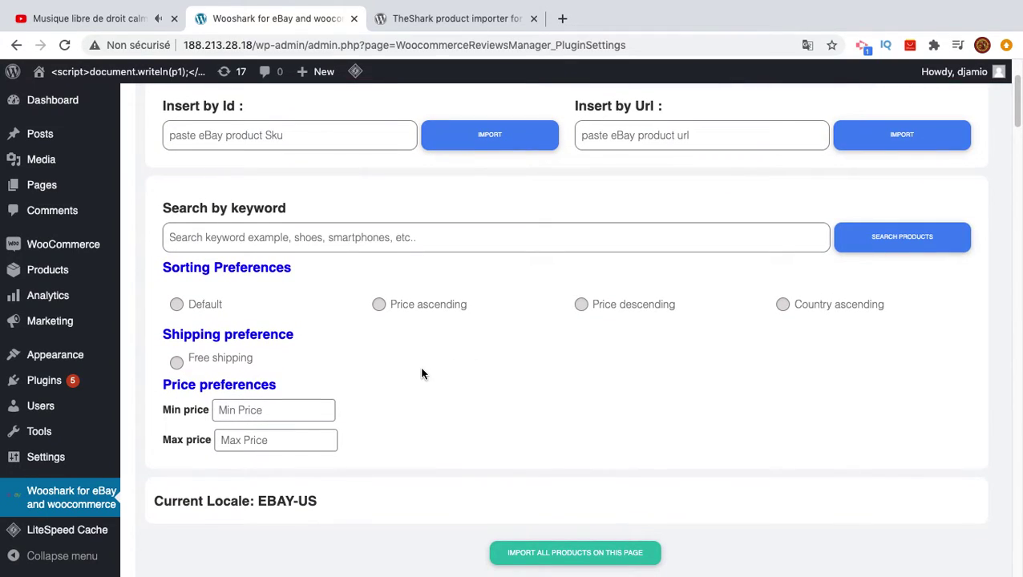
scroll(422, 373, "down", 2)
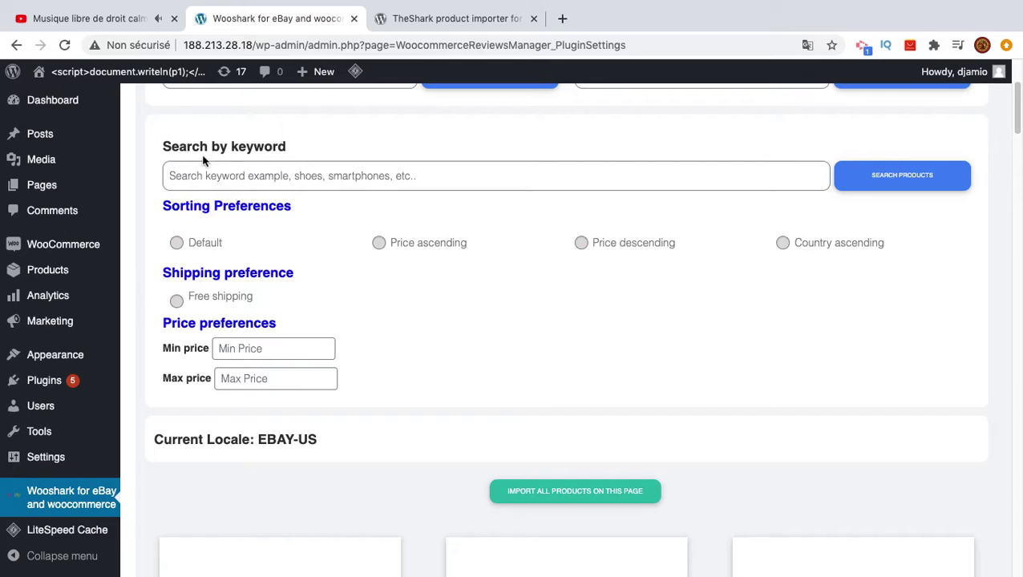
Search eBay in Wooshark using the keyword 'xiaomi'.
left_click(281, 182)
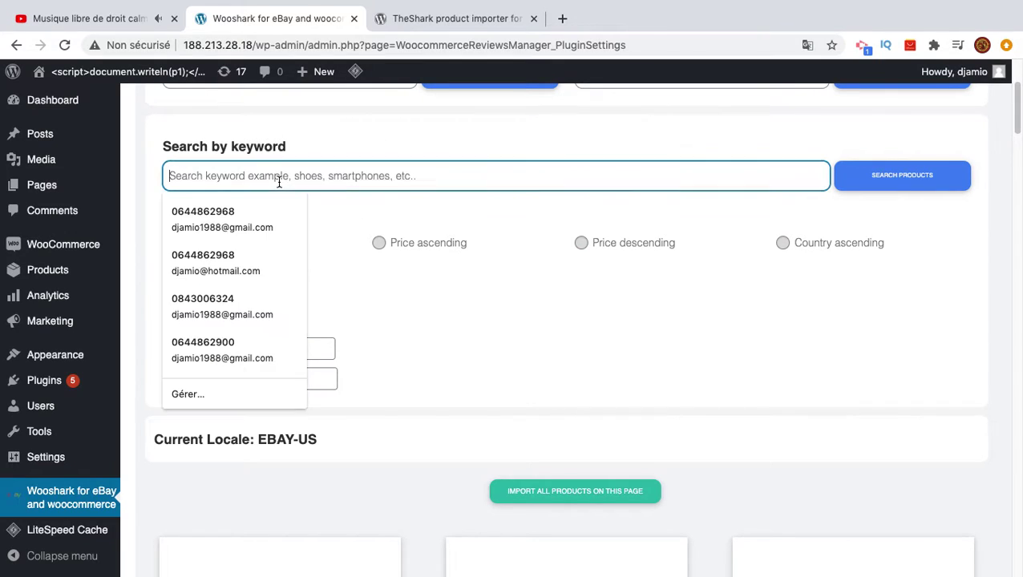
type("S")
key("BackSpace")
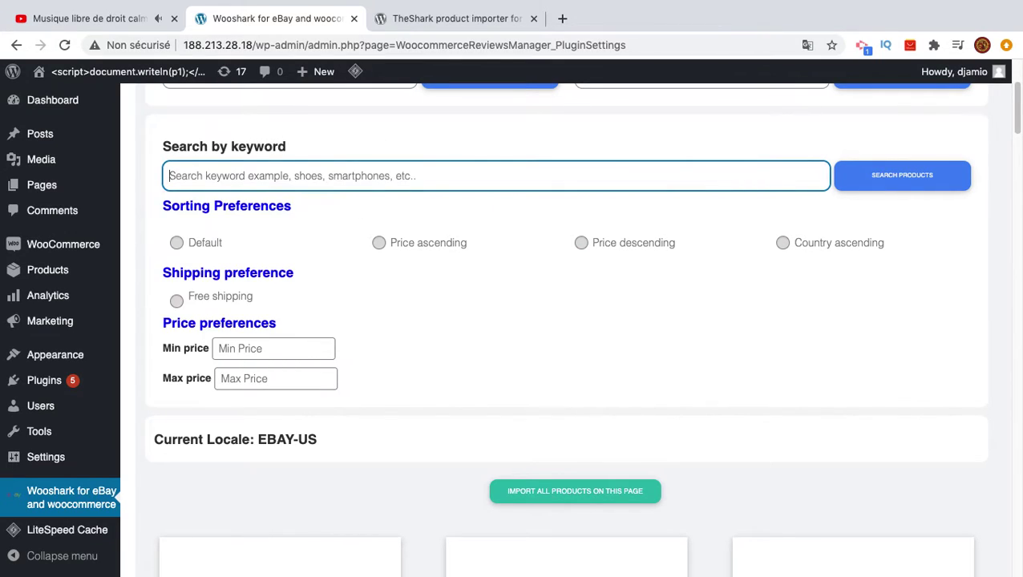
type("Sam")
key("BackSpace")
key("BackSpace")
key("BackSpace")
type("x")
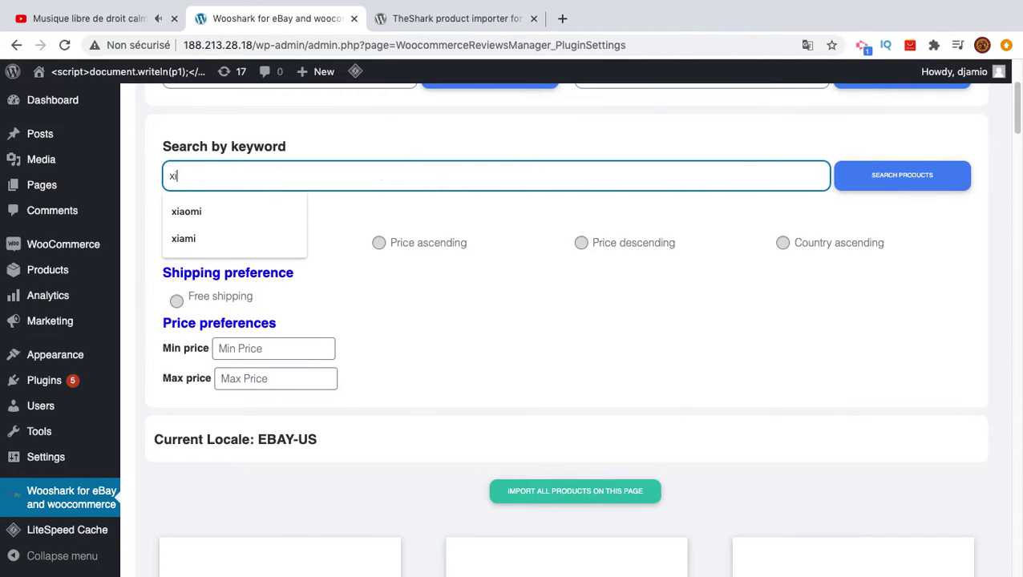
type("iaomi")
left_click(258, 213)
left_click(883, 178)
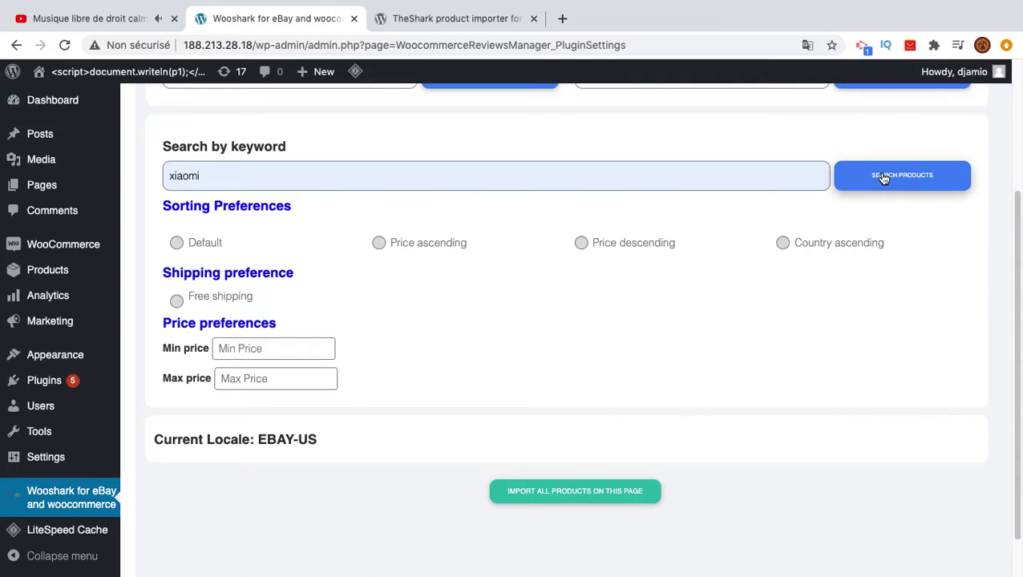
Start importing the Redmi Note 9S listing, then close the customization modal without importing.
scroll(447, 371, "down", 5)
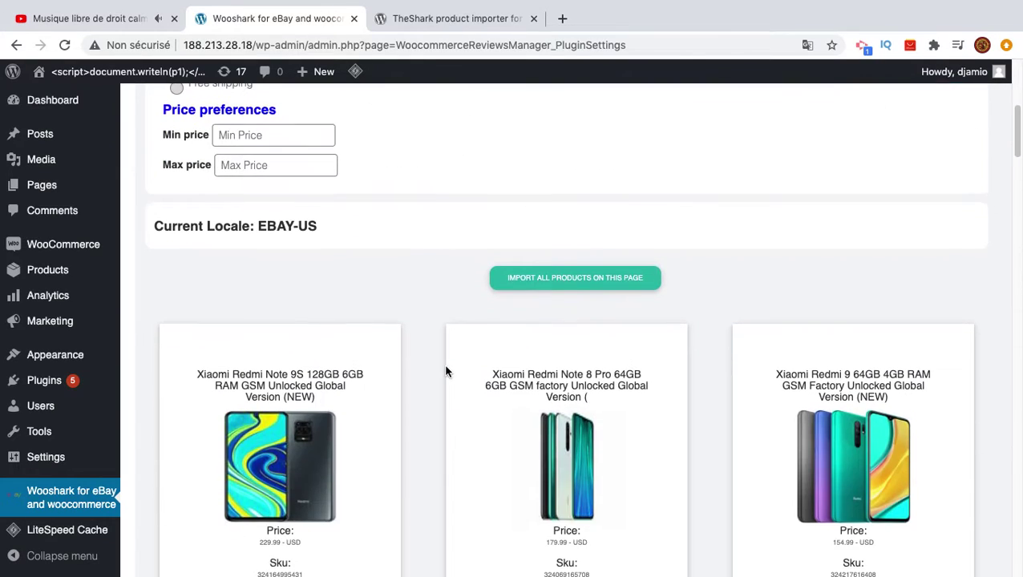
scroll(446, 371, "down", 3)
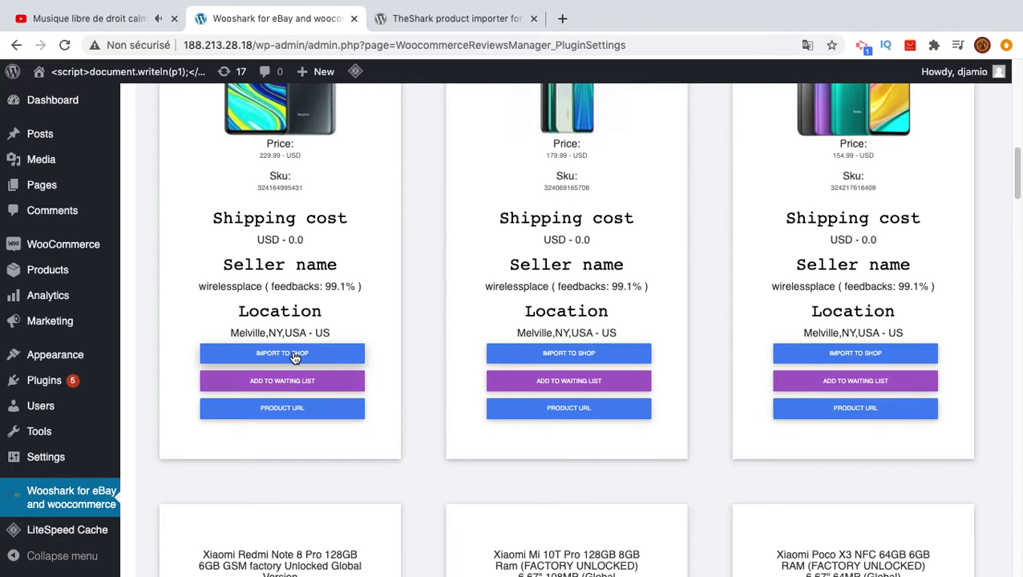
left_click(295, 358)
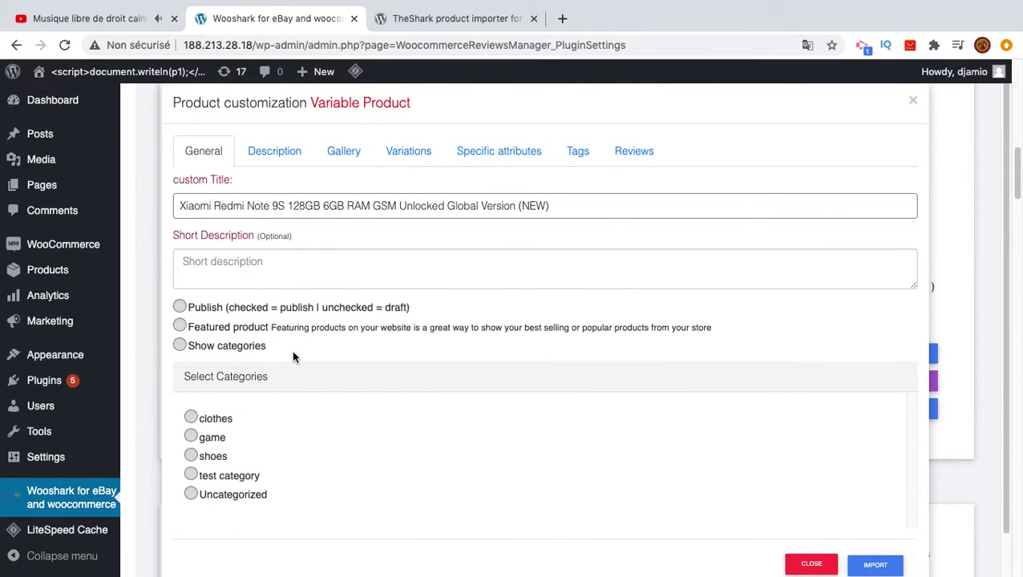
left_click(911, 100)
Rerun the xiaomi search with Min price 100, Max price 150 and Free shipping ticked.
scroll(319, 344, "down", 1)
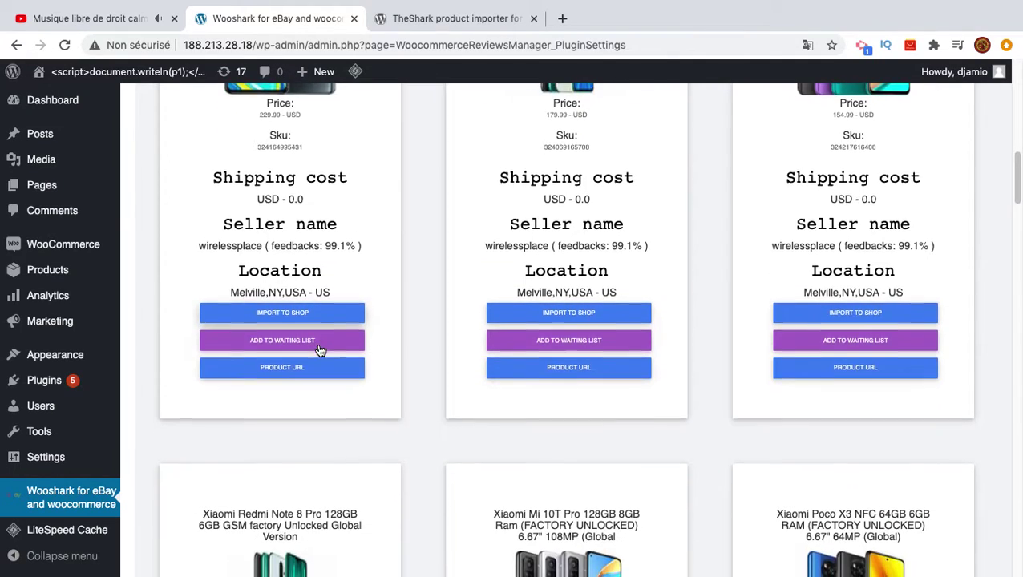
scroll(320, 348, "up", 5)
scroll(317, 349, "up", 1)
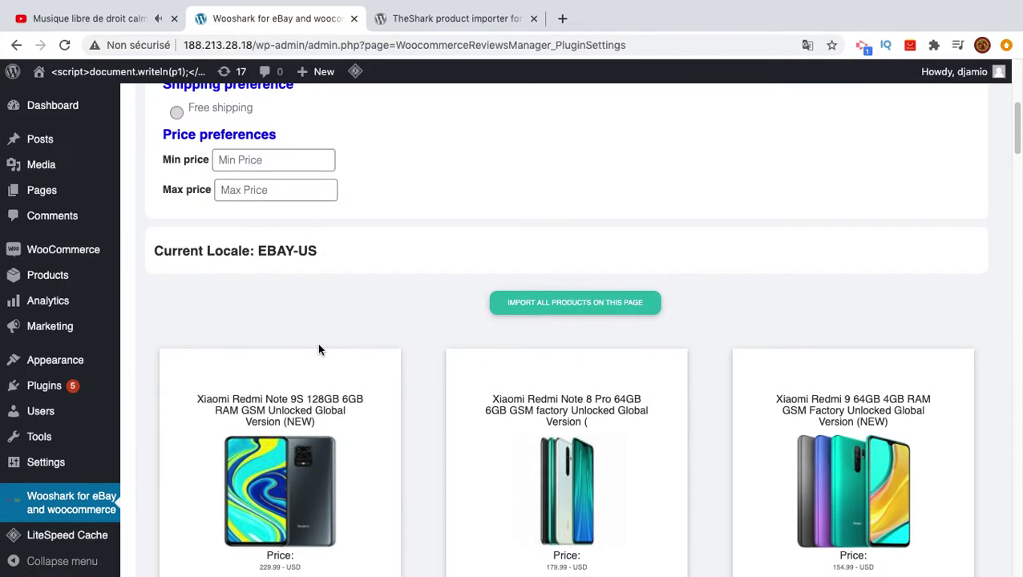
scroll(176, 448, "up", 3)
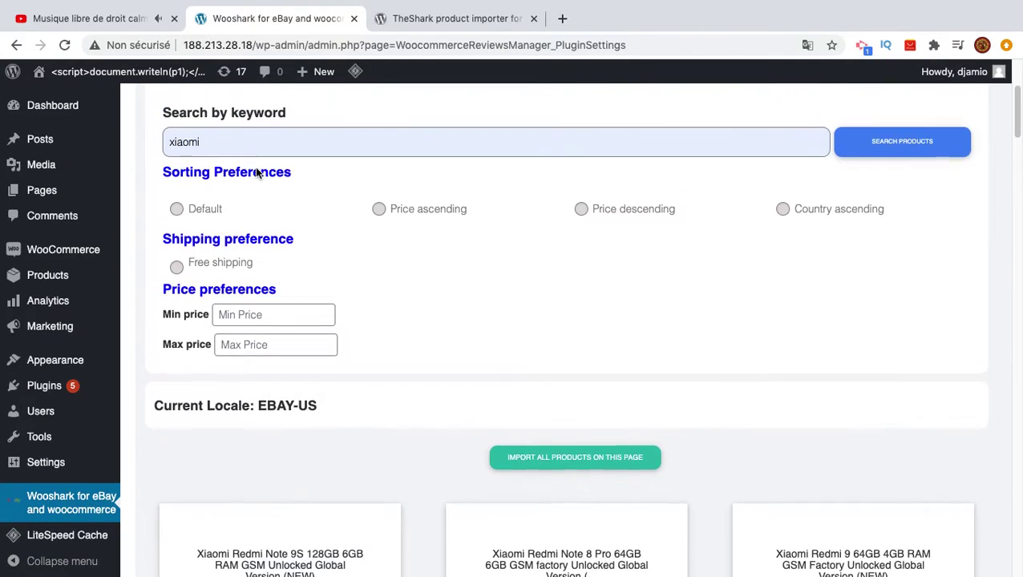
scroll(257, 112, "up", 1)
left_click(258, 317)
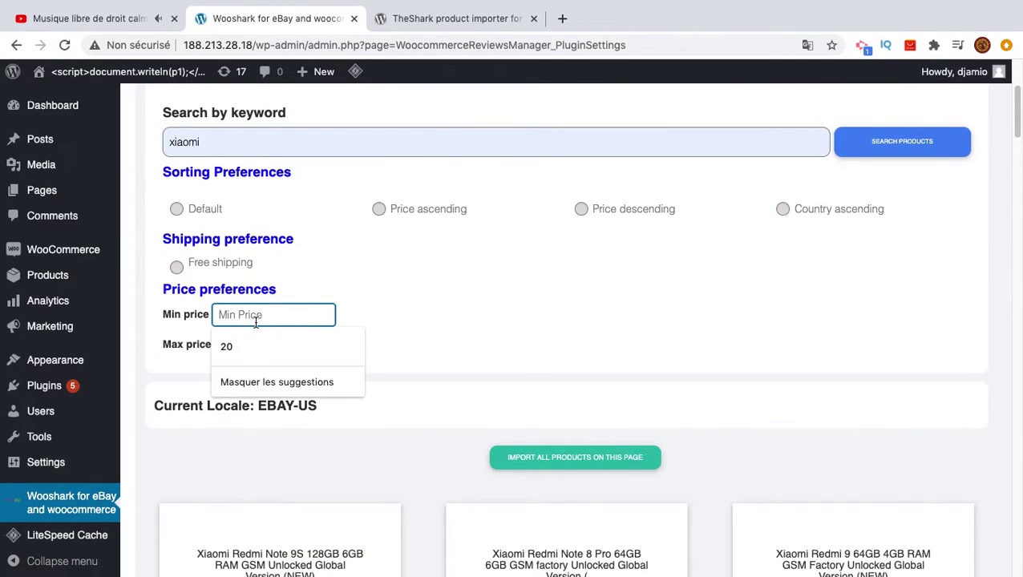
type("100")
left_click(262, 351)
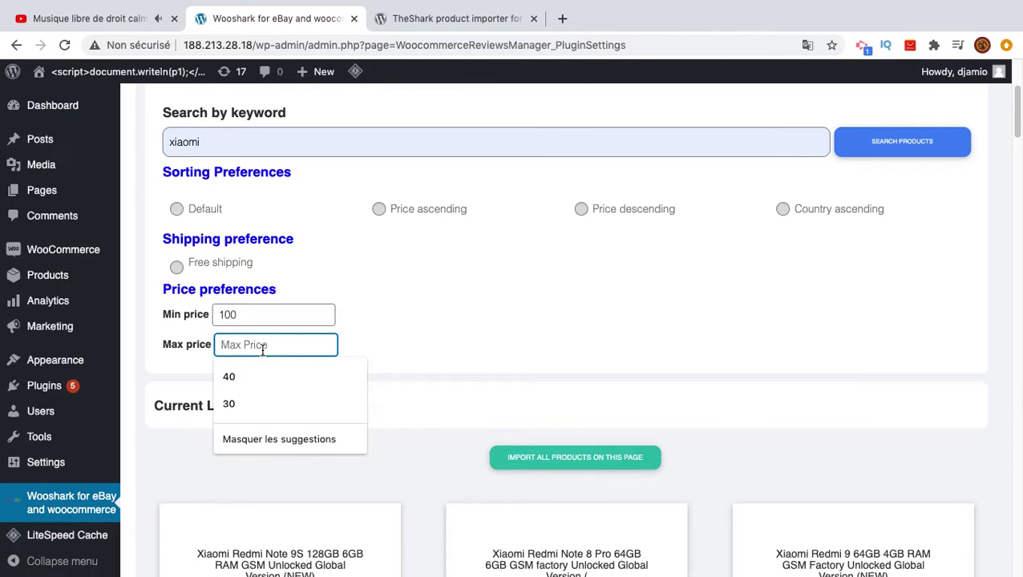
type("150")
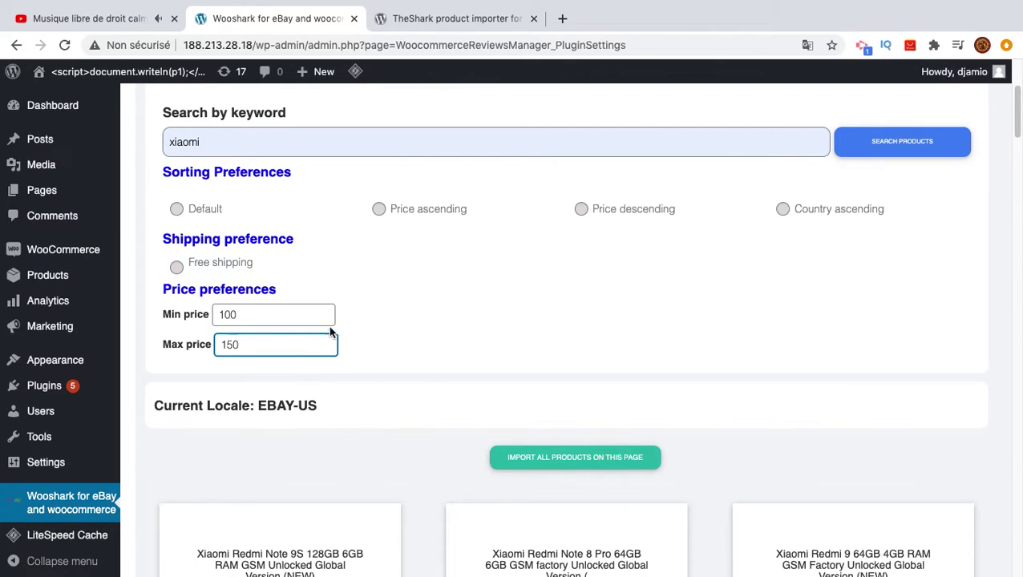
left_click(176, 267)
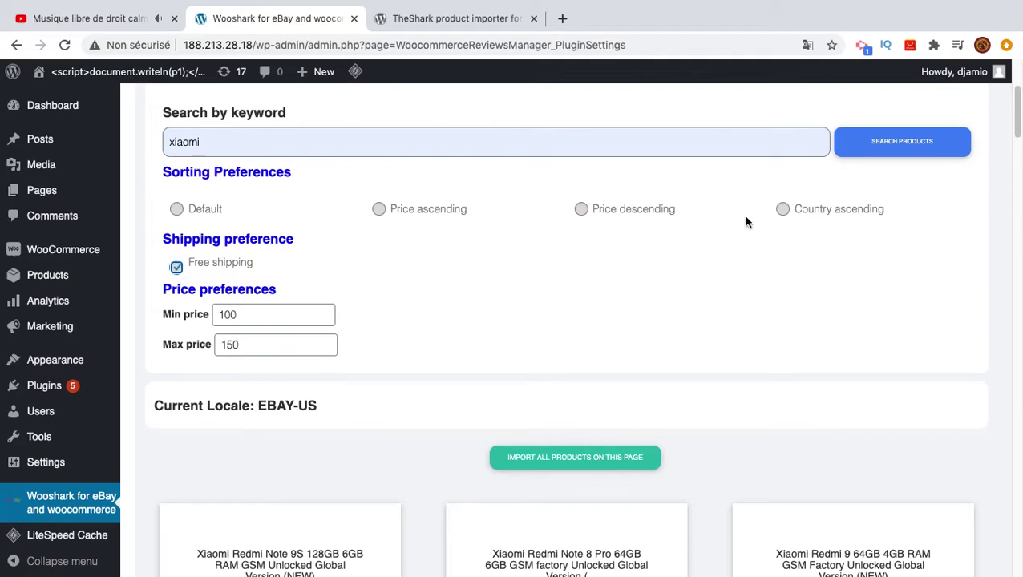
left_click(860, 142)
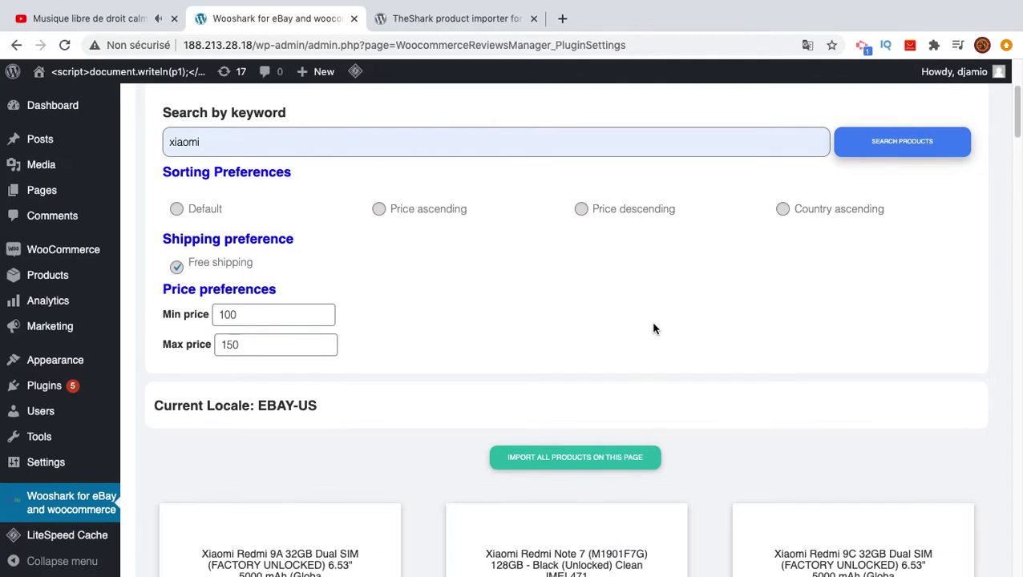
Import all products on the first page of filtered xiaomi results.
scroll(496, 350, "down", 5)
scroll(497, 350, "down", 1)
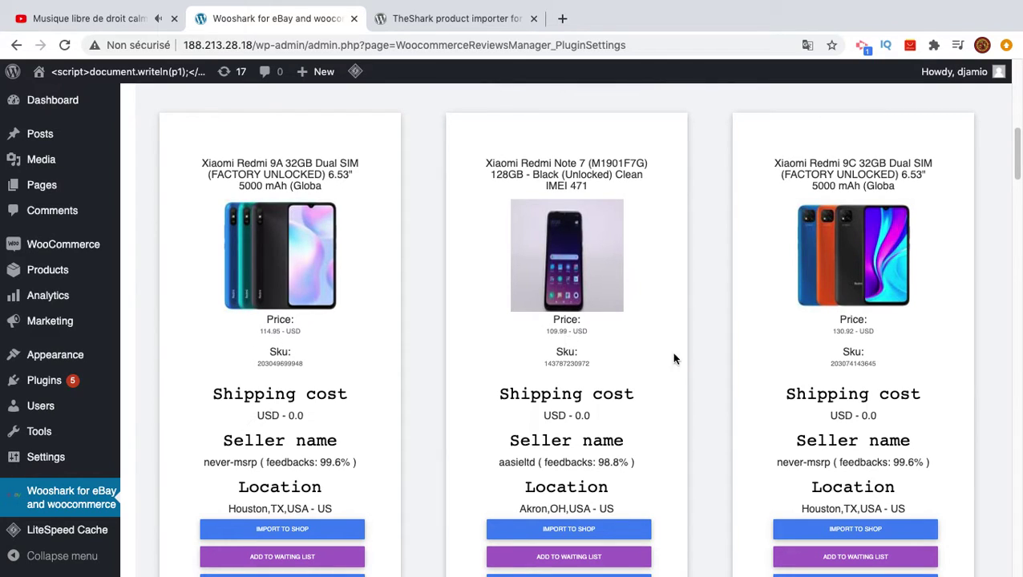
scroll(682, 361, "down", 1)
scroll(685, 366, "down", 1)
scroll(685, 365, "up", 3)
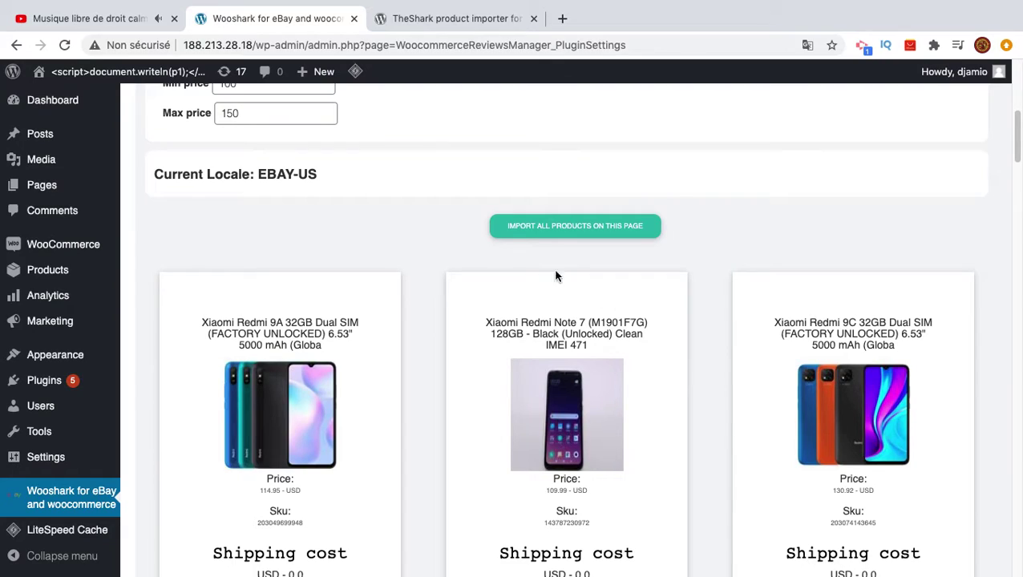
left_click(582, 228)
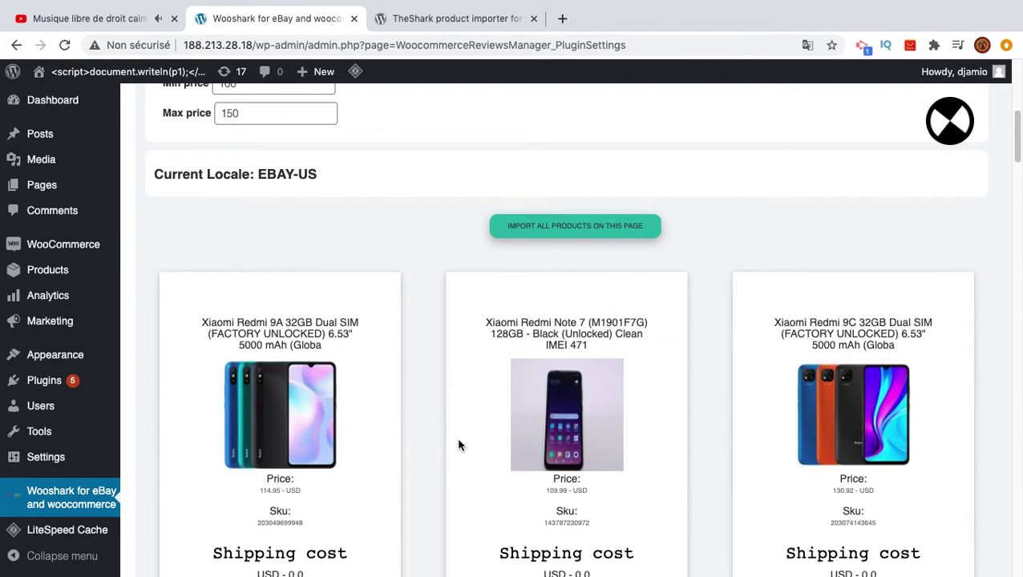
scroll(467, 444, "down", 6)
scroll(481, 433, "down", 3)
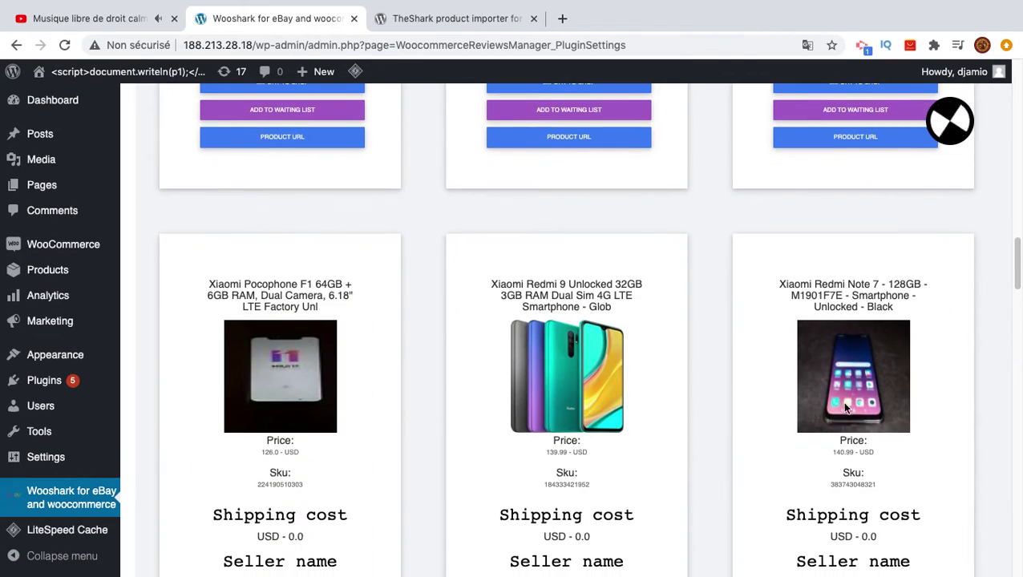
scroll(842, 401, "down", 2)
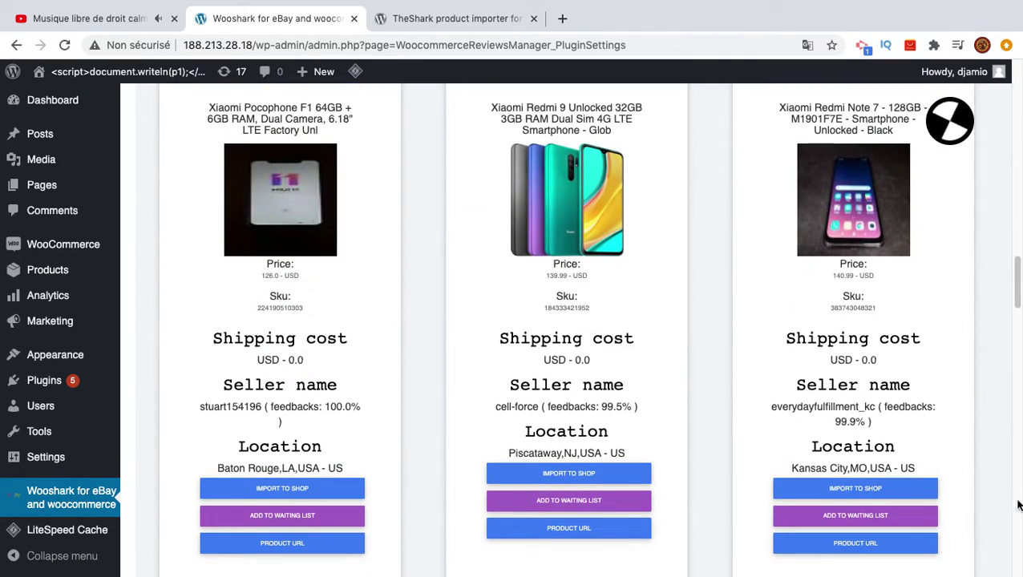
Import all products on results page 4, raising the waiting list to 40, then go to page 10.
scroll(1008, 527, "down", 2)
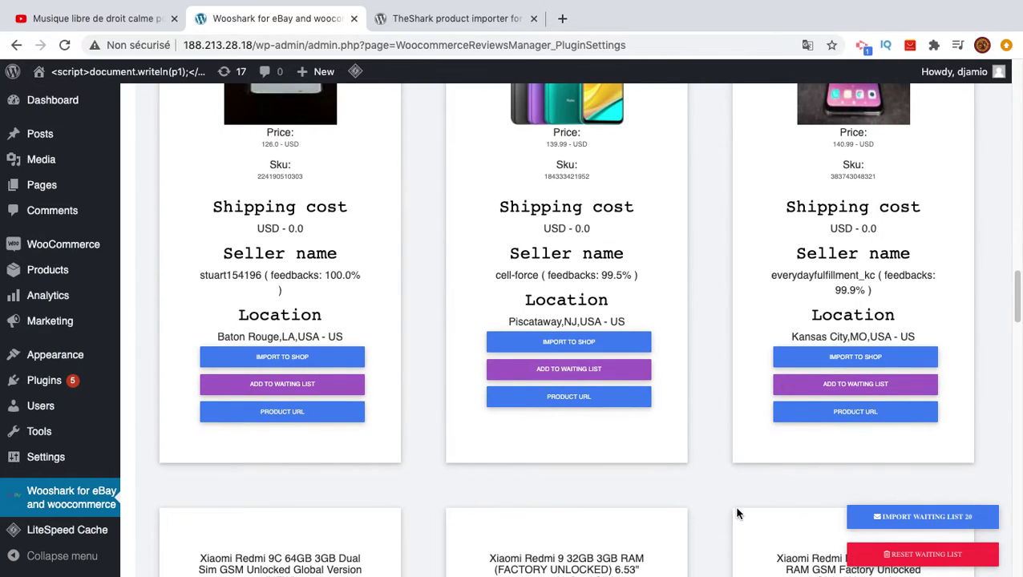
scroll(837, 491, "down", 2)
scroll(689, 481, "down", 10)
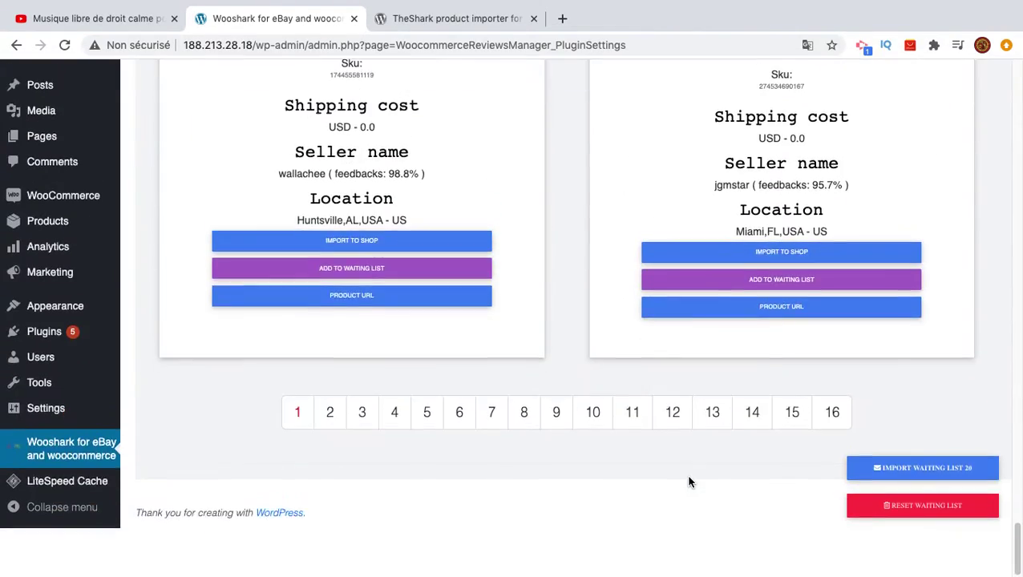
left_click(393, 458)
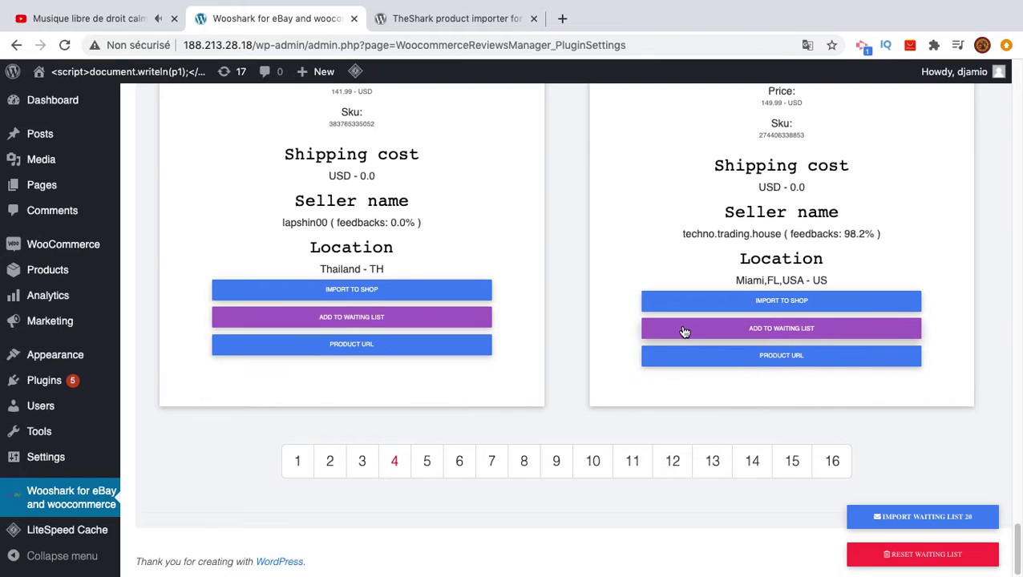
left_click(685, 323)
scroll(664, 319, "down", 2)
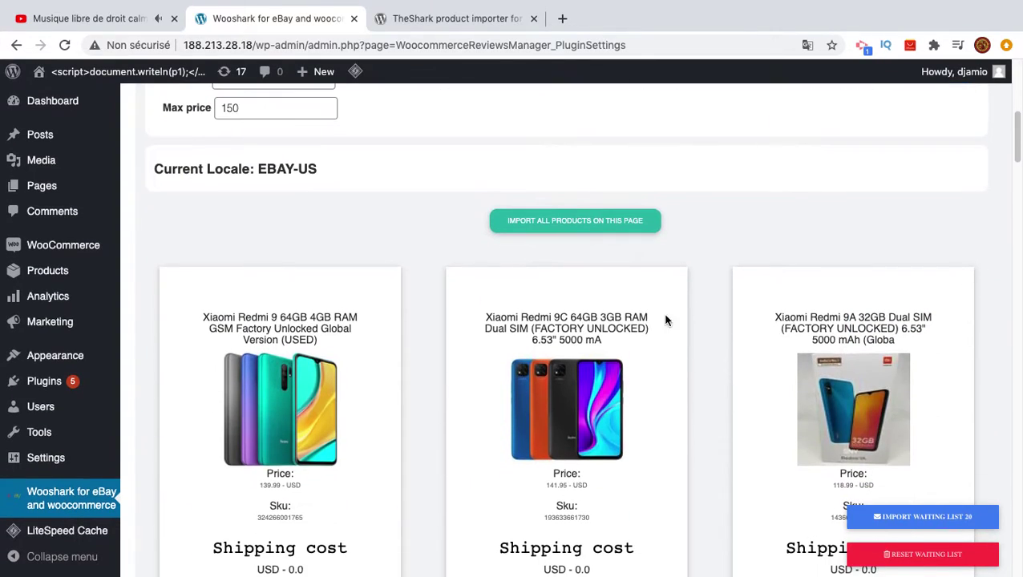
left_click(574, 232)
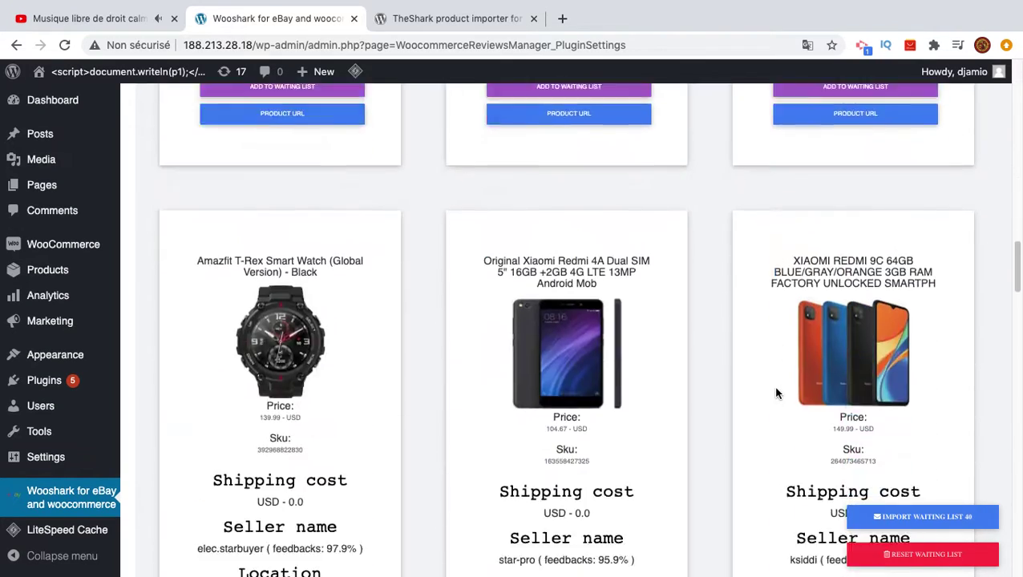
scroll(776, 393, "down", 10)
left_click(593, 461)
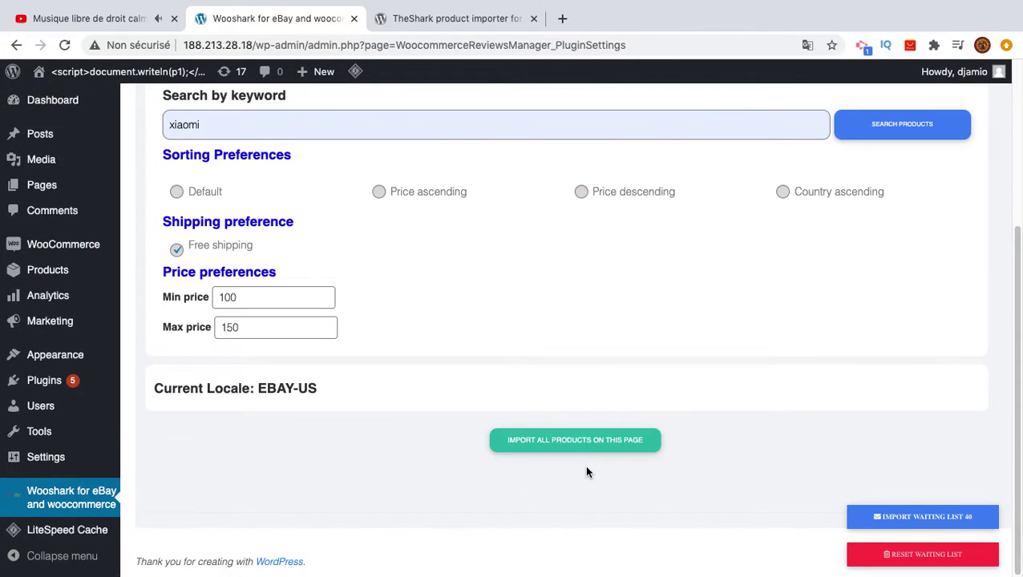
Add the Redmi 4A, Redmi 8A and one more page-10 listing to the waiting list.
scroll(584, 464, "up", 10)
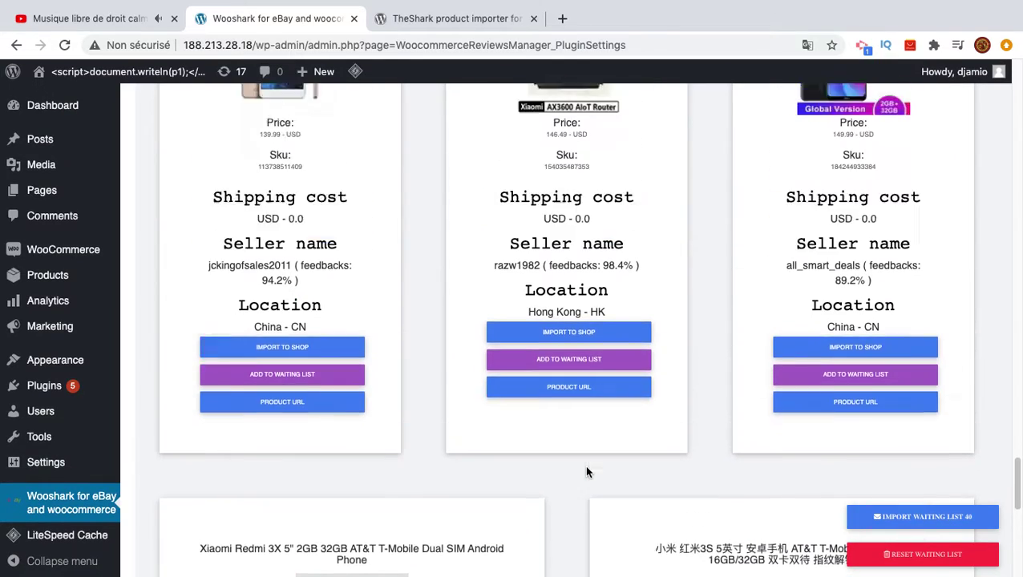
scroll(561, 474, "up", 4)
scroll(481, 465, "down", 4)
left_click(317, 394)
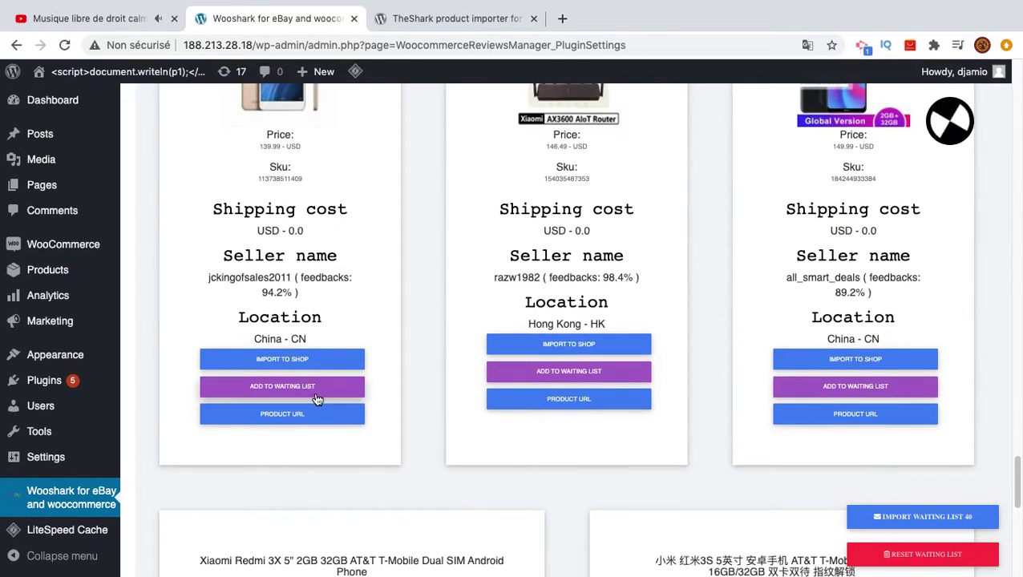
left_click(623, 374)
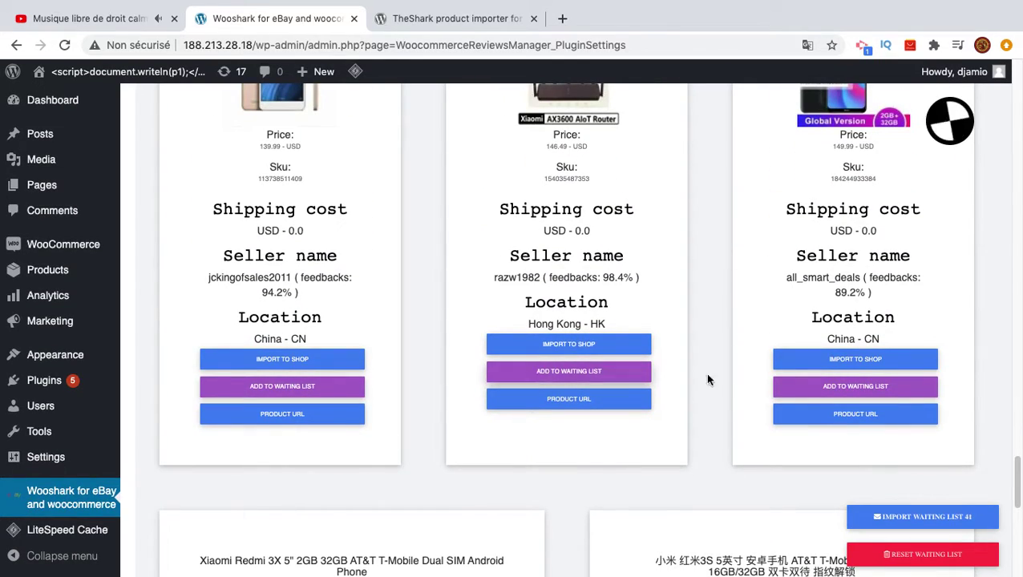
left_click(821, 390)
Queue the three products in the row above plus one near the page end, reaching 46, then reload the import page.
scroll(794, 210, "up", 5)
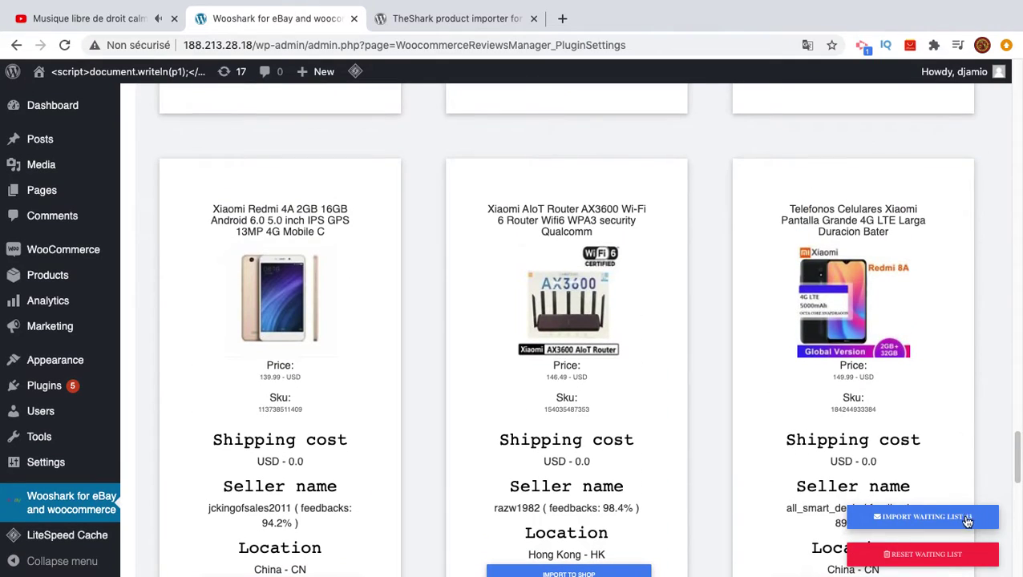
scroll(850, 264, "up", 5)
left_click(854, 299)
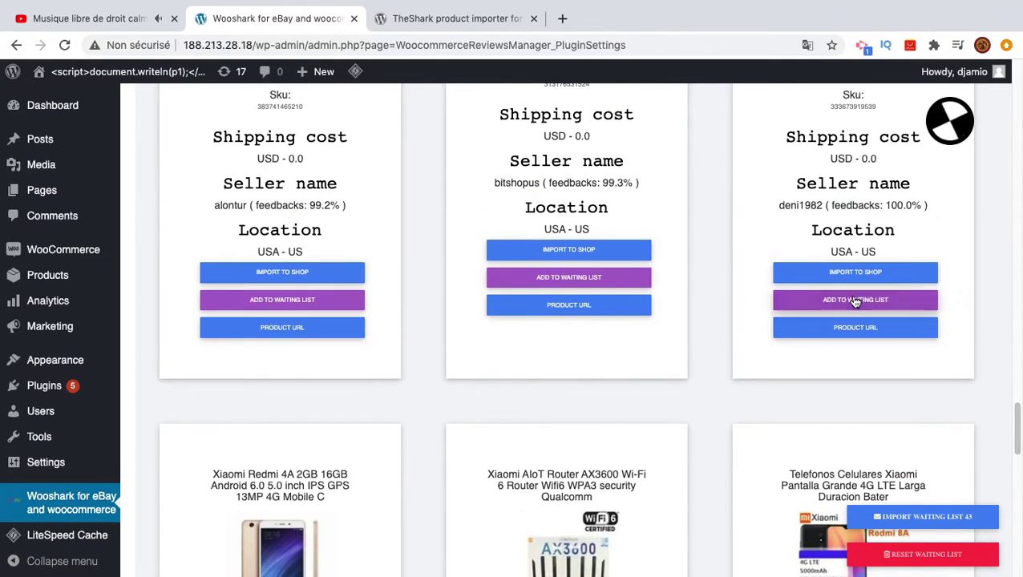
left_click(627, 282)
left_click(342, 300)
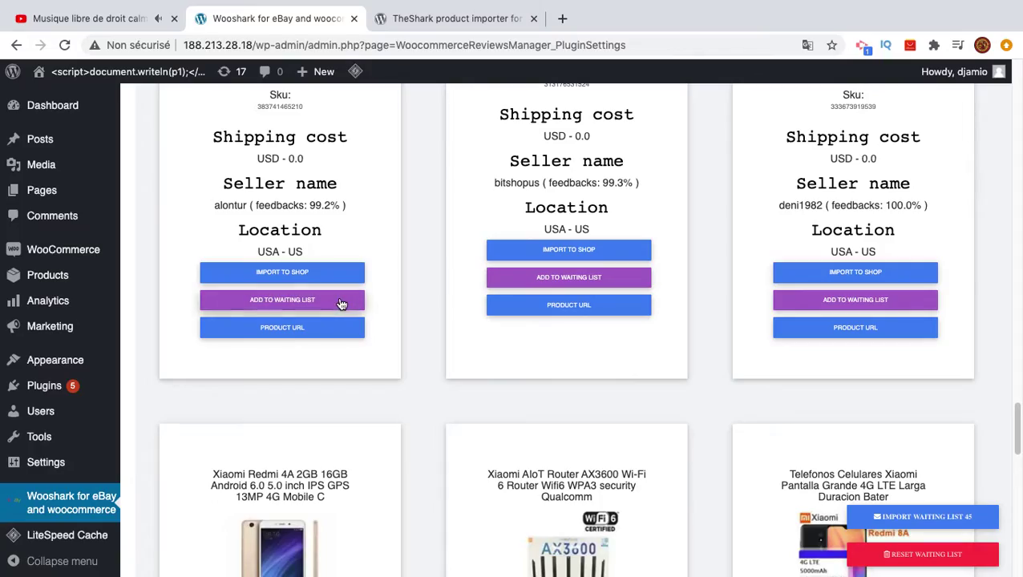
scroll(341, 304, "down", 10)
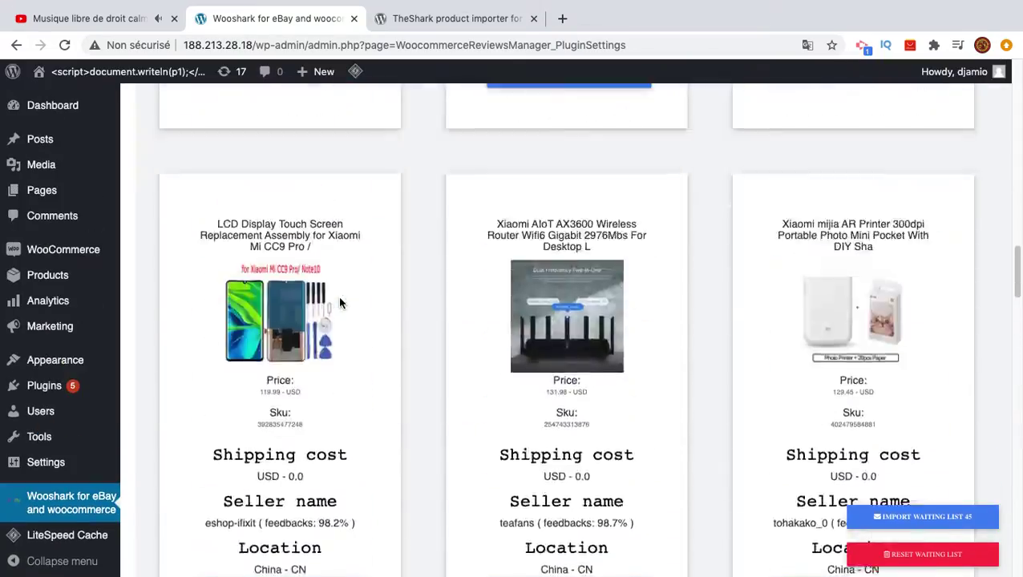
scroll(340, 303, "down", 15)
left_click(339, 299)
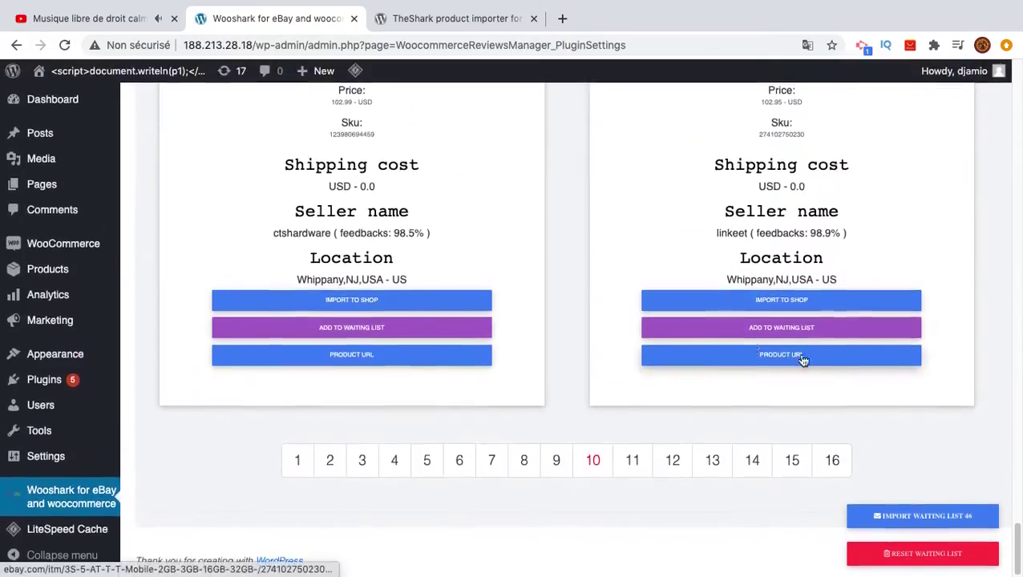
left_click(92, 505)
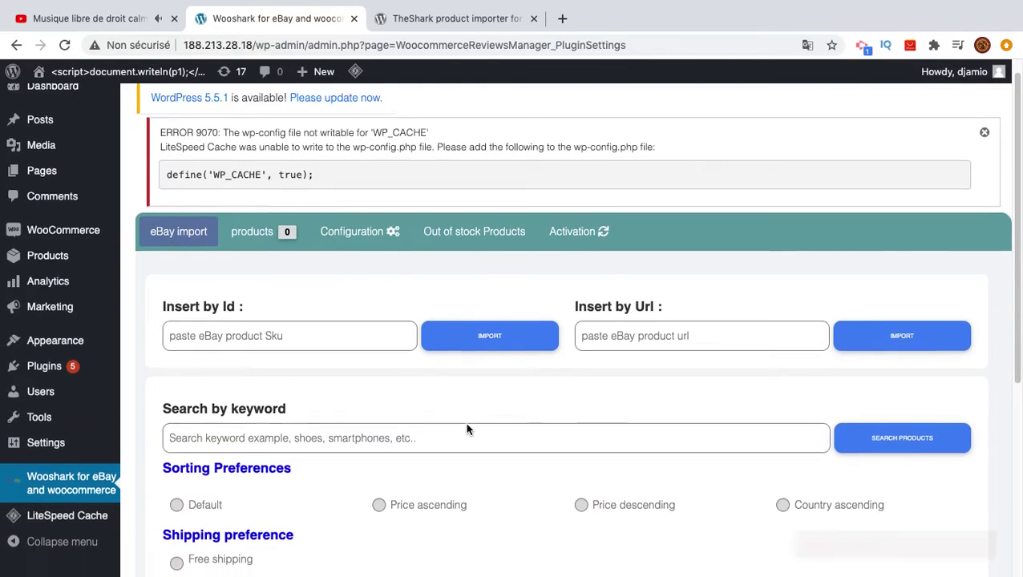
Search eBay for 'xiaomi' with Min price 100 and Max price 150.
scroll(465, 422, "down", 3)
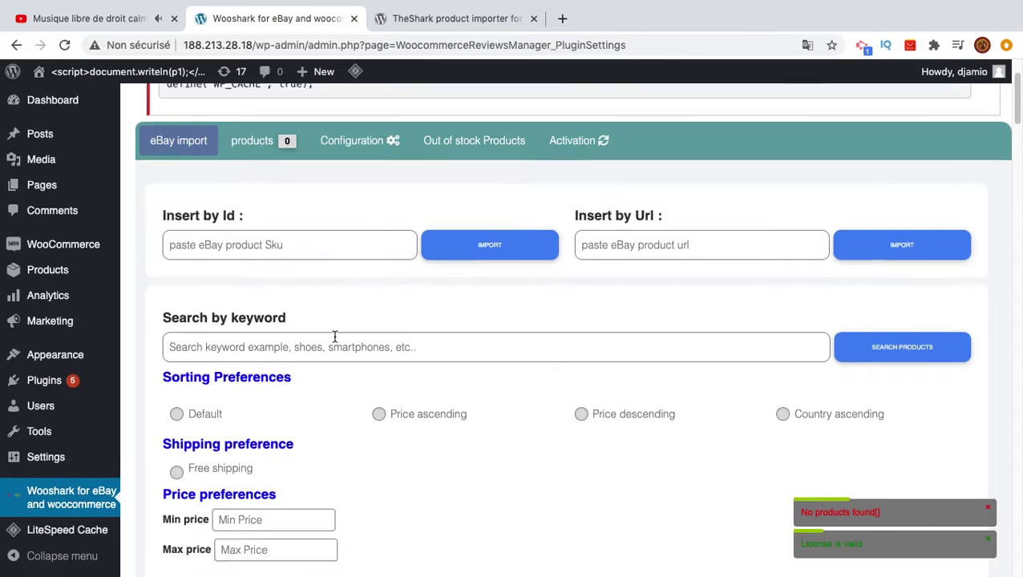
scroll(337, 342, "down", 5)
left_click(308, 118)
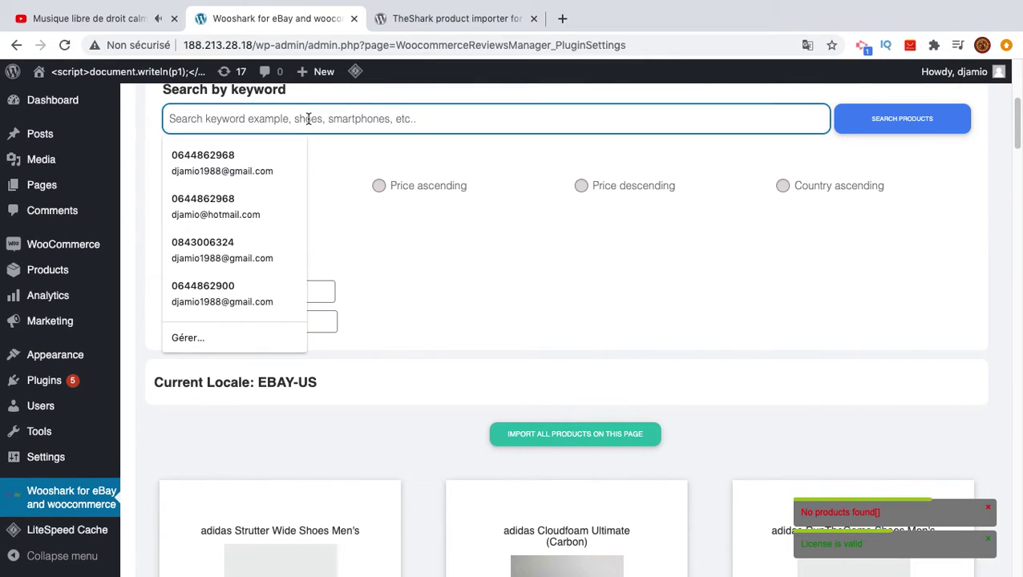
type("xiaomi")
left_click(223, 156)
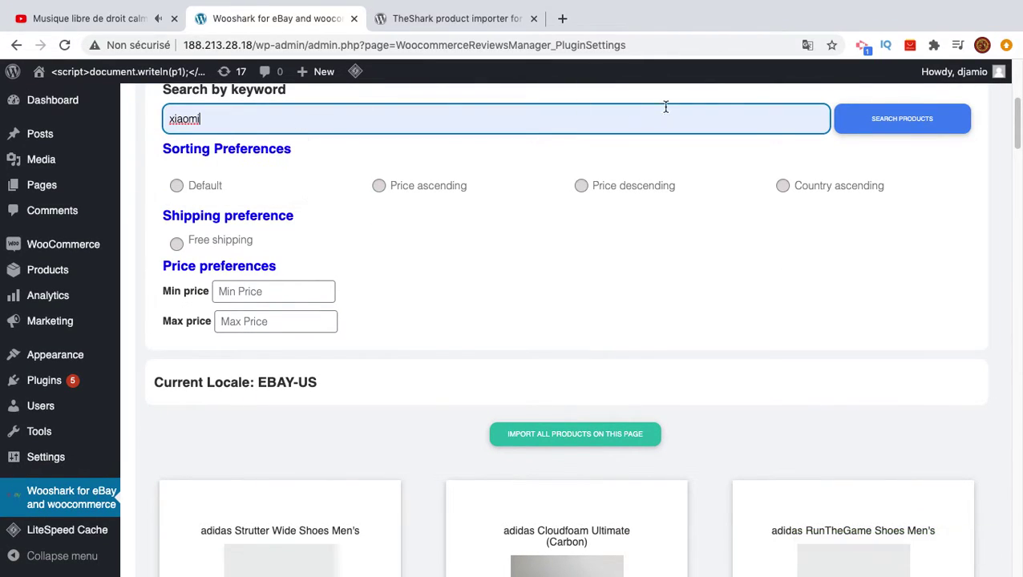
left_click(243, 295)
type("100")
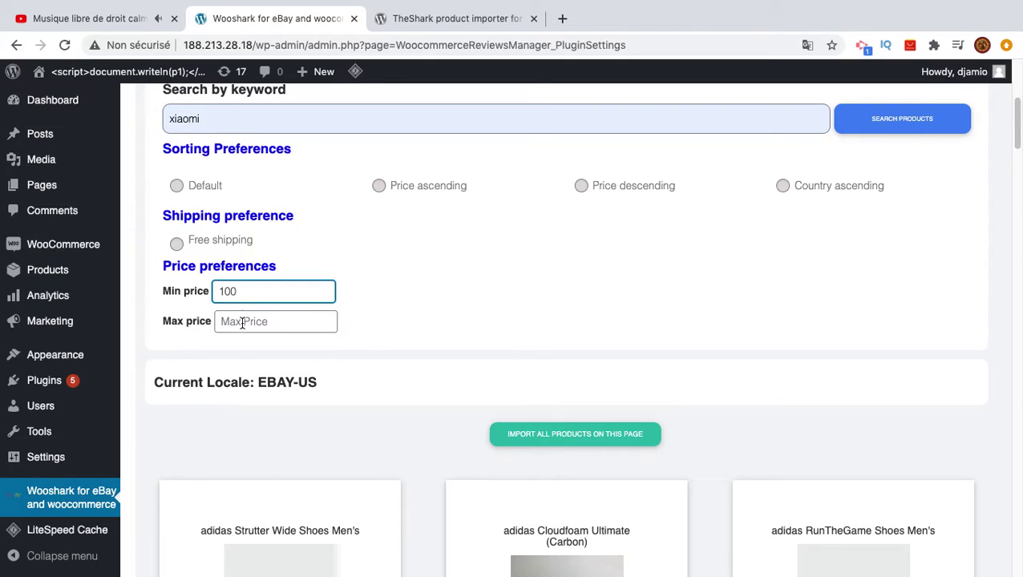
left_click(243, 322)
type("150")
left_click(874, 124)
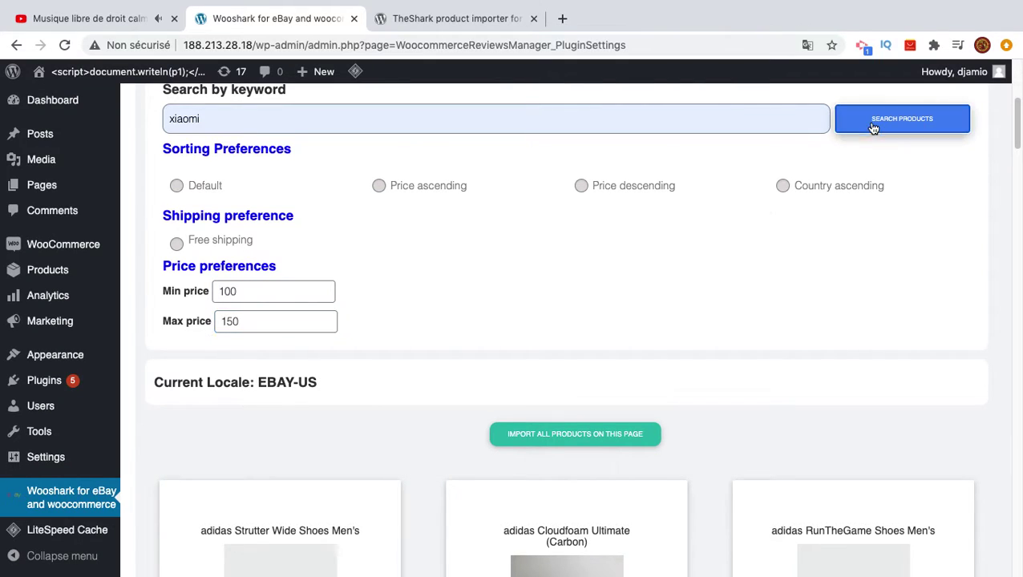
Queue every Xiaomi product on the first results page for import.
scroll(463, 282, "down", 5)
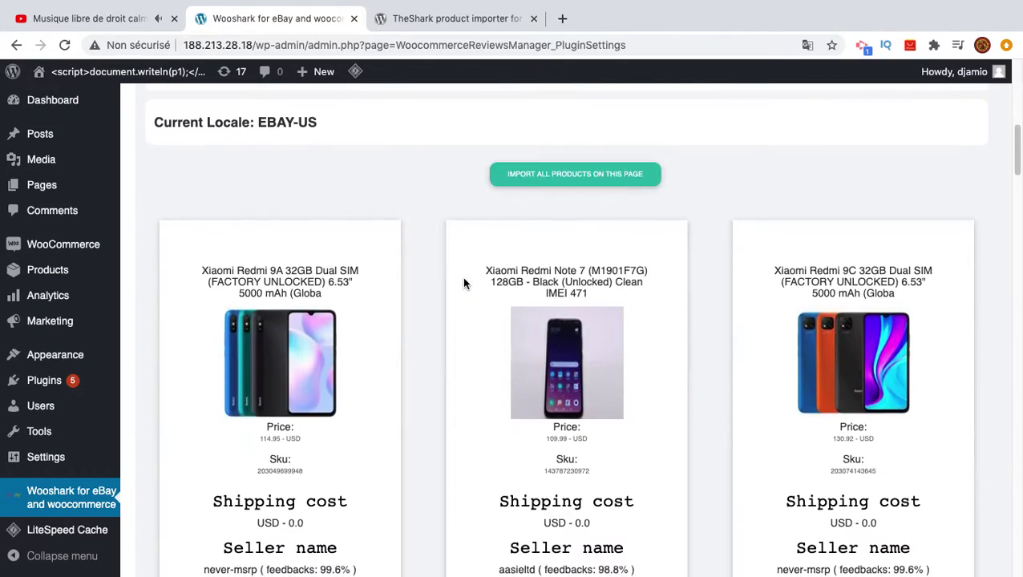
scroll(486, 388, "down", 2)
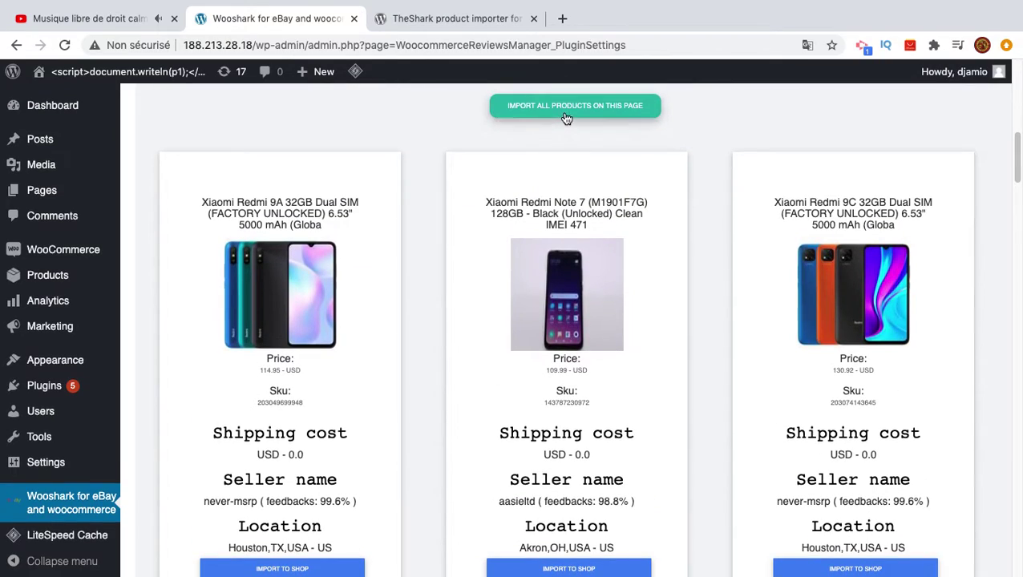
left_click(566, 117)
Add two phones from results page 2 to the waiting list and import all 22 queued products.
scroll(520, 183, "down", 10)
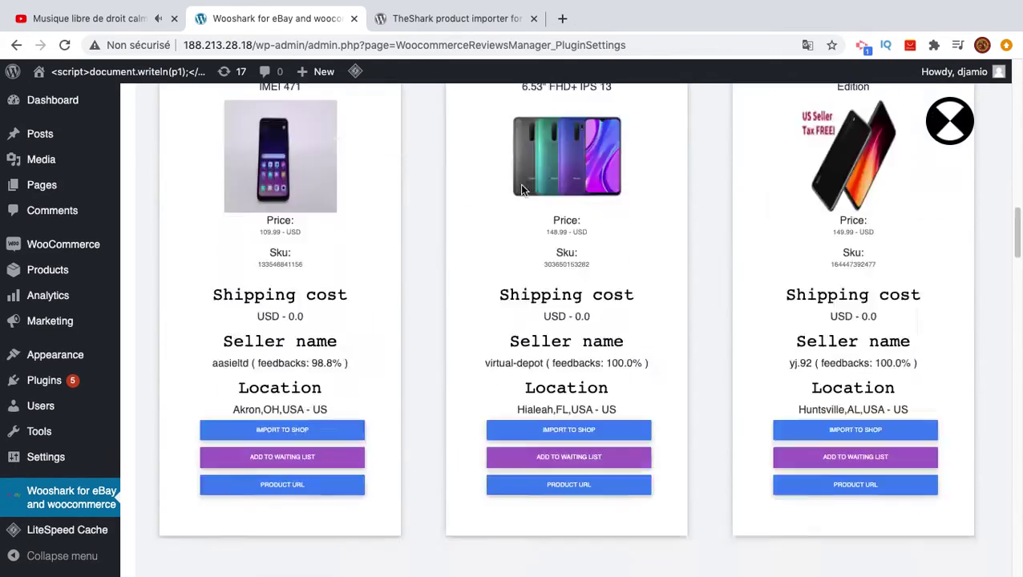
scroll(521, 190, "down", 4)
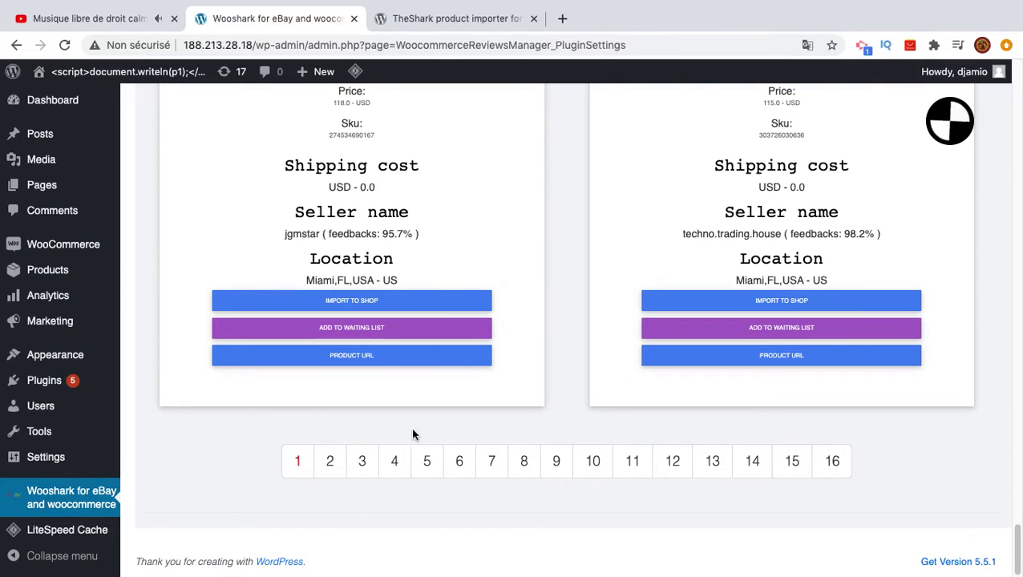
left_click(340, 472)
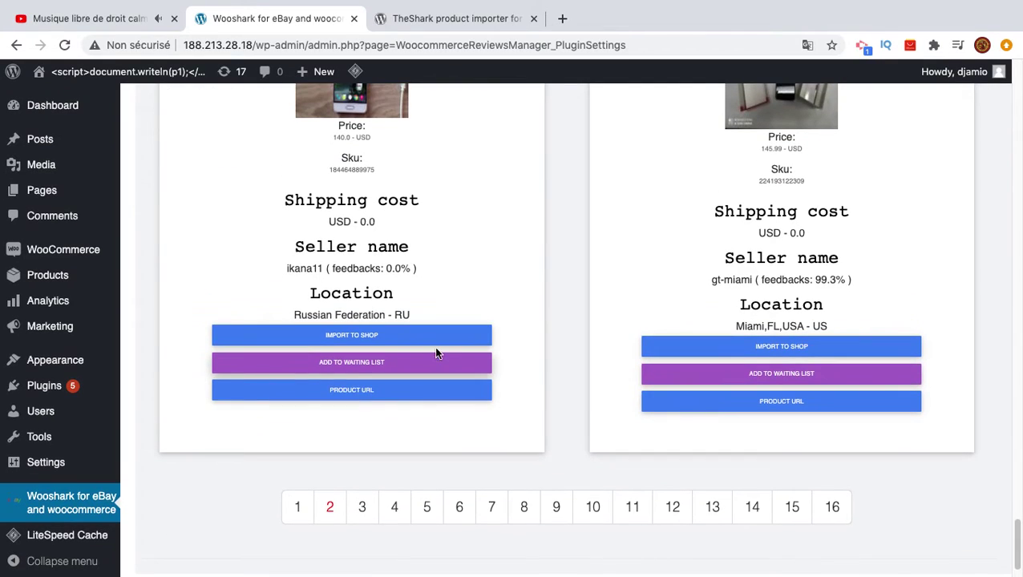
left_click(430, 362)
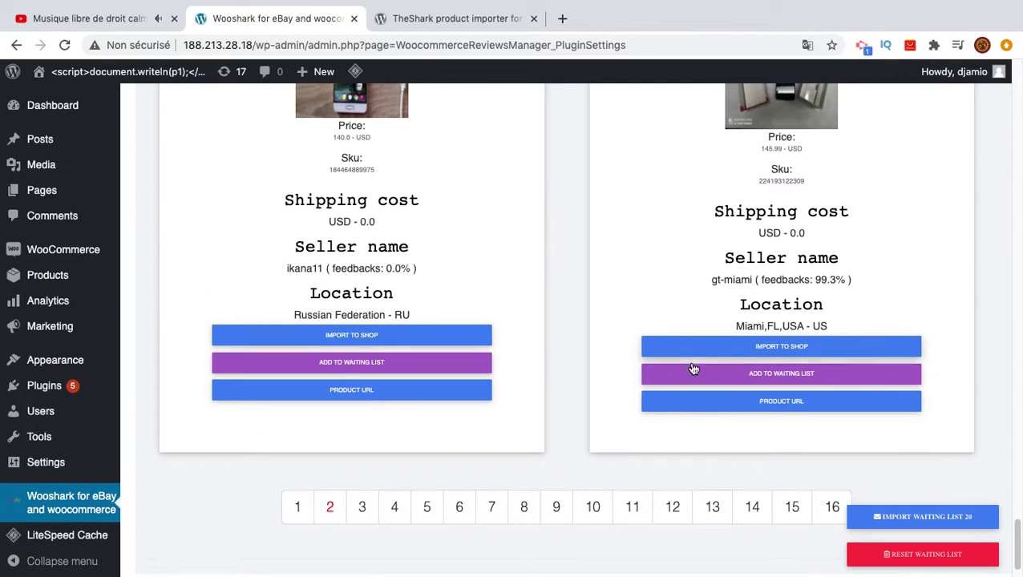
left_click(720, 379)
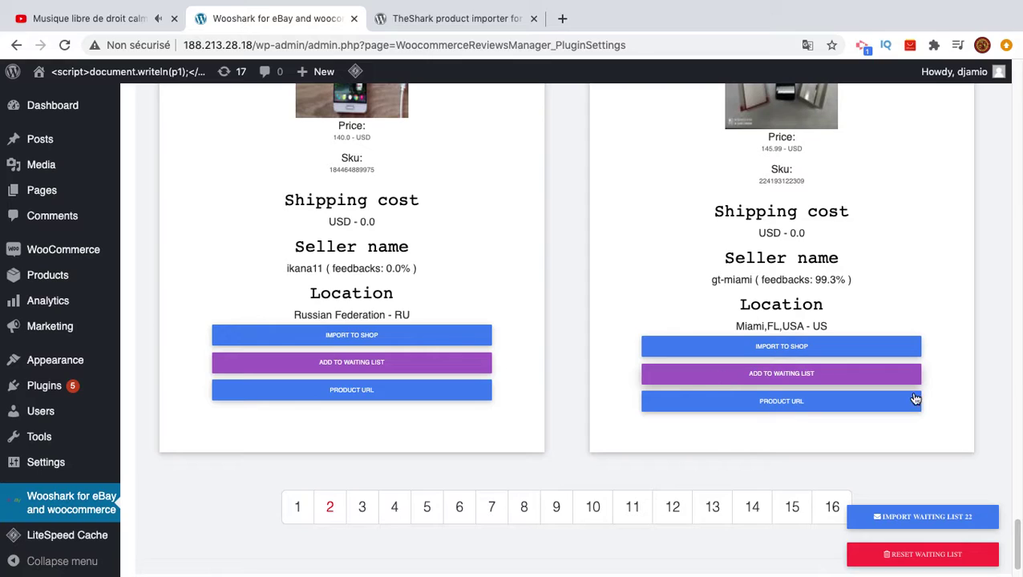
left_click(963, 519)
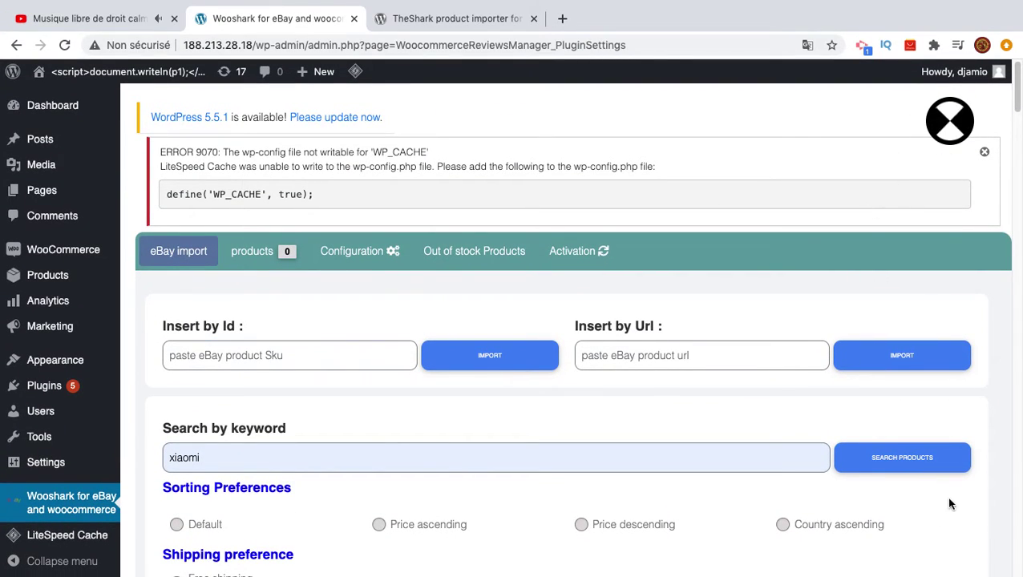
Wait for the 22 products to report 'inserted successfully', then view the imported products list.
scroll(922, 512, "down", 2)
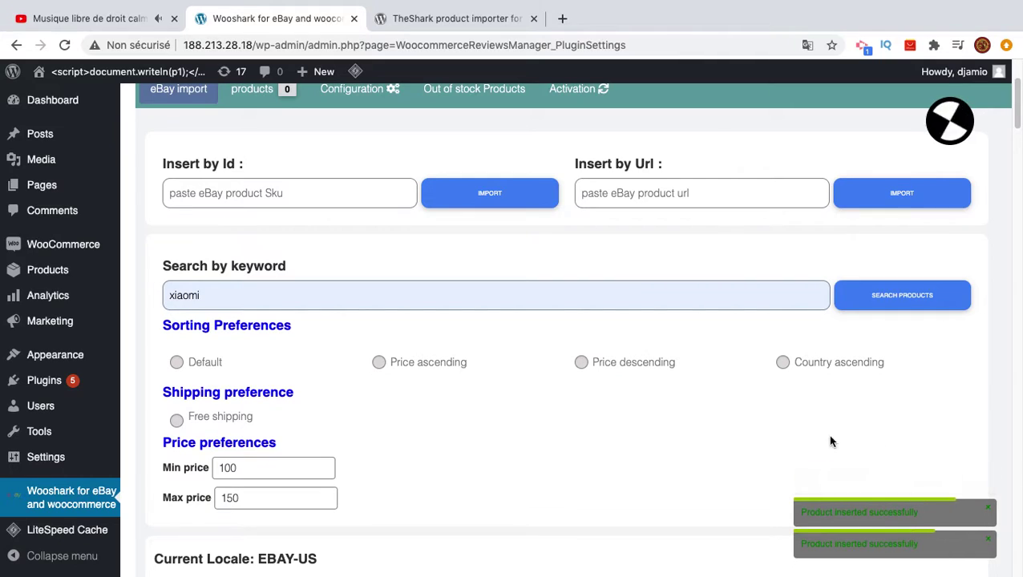
scroll(349, 274, "up", 2)
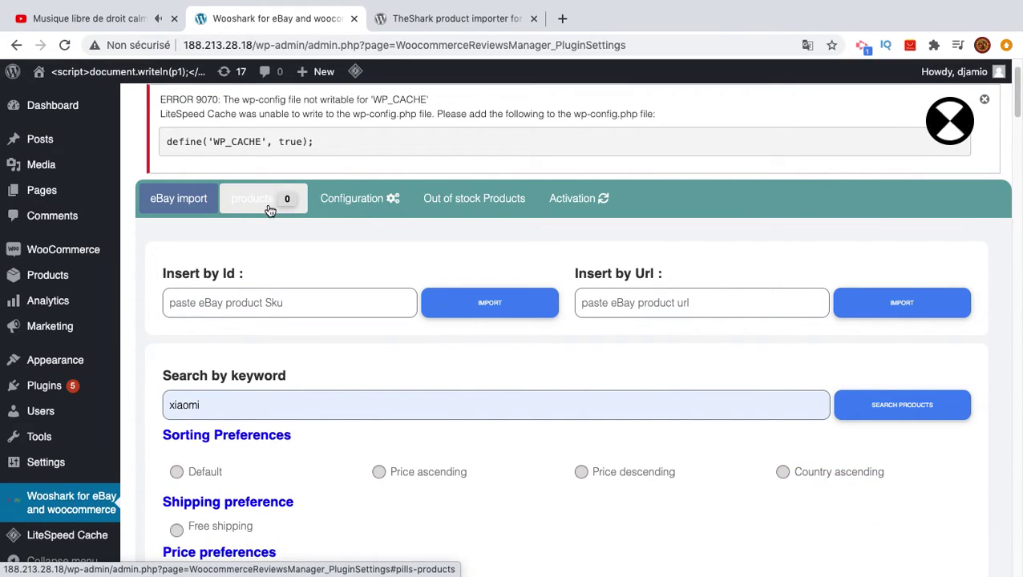
left_click(260, 201)
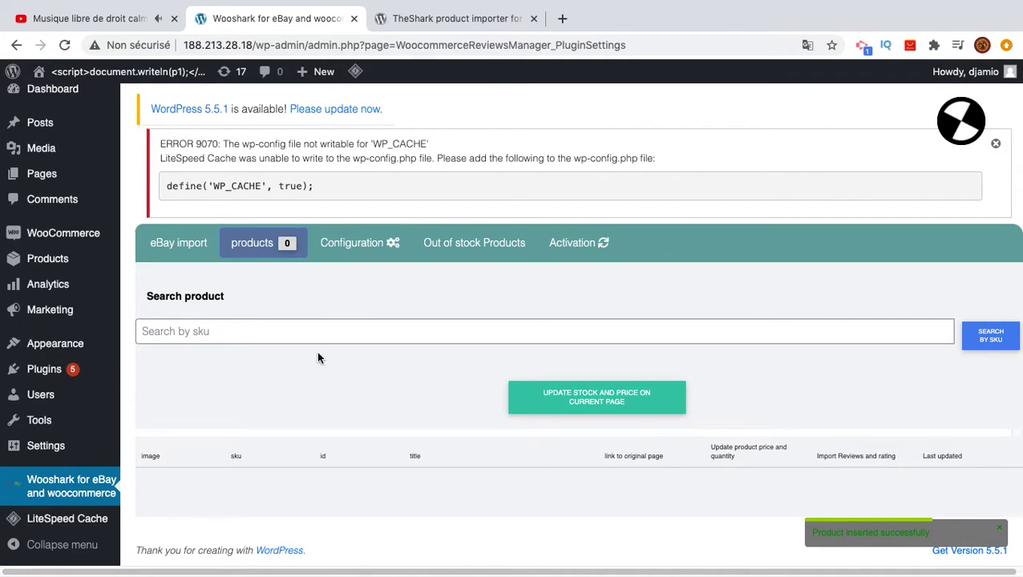
Review the Configuration settings, including the 0–100000 price markup of 30% plus 3.
left_click(336, 242)
scroll(346, 336, "down", 1)
scroll(347, 337, "down", 8)
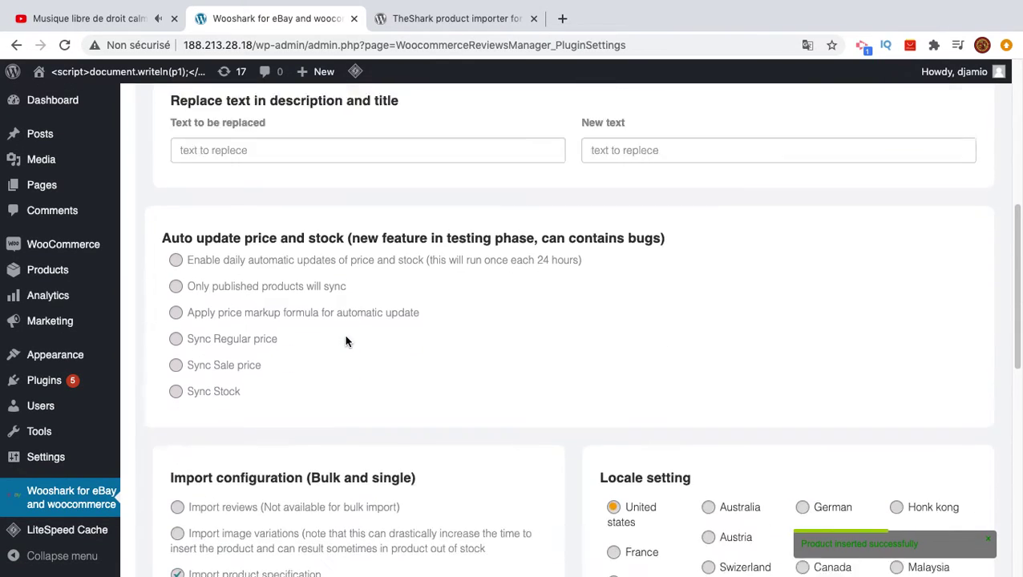
scroll(346, 341, "down", 2)
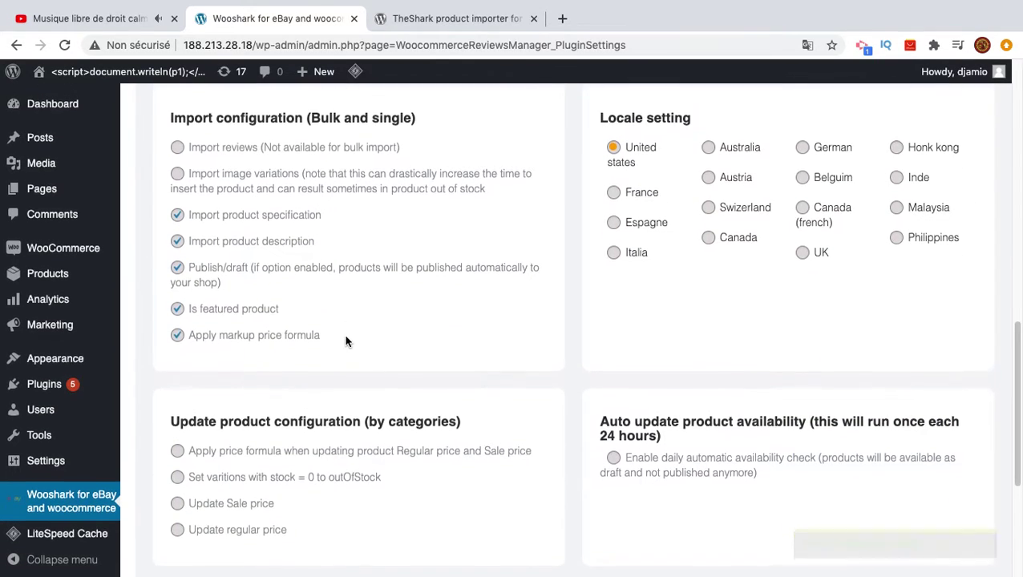
scroll(346, 341, "up", 1)
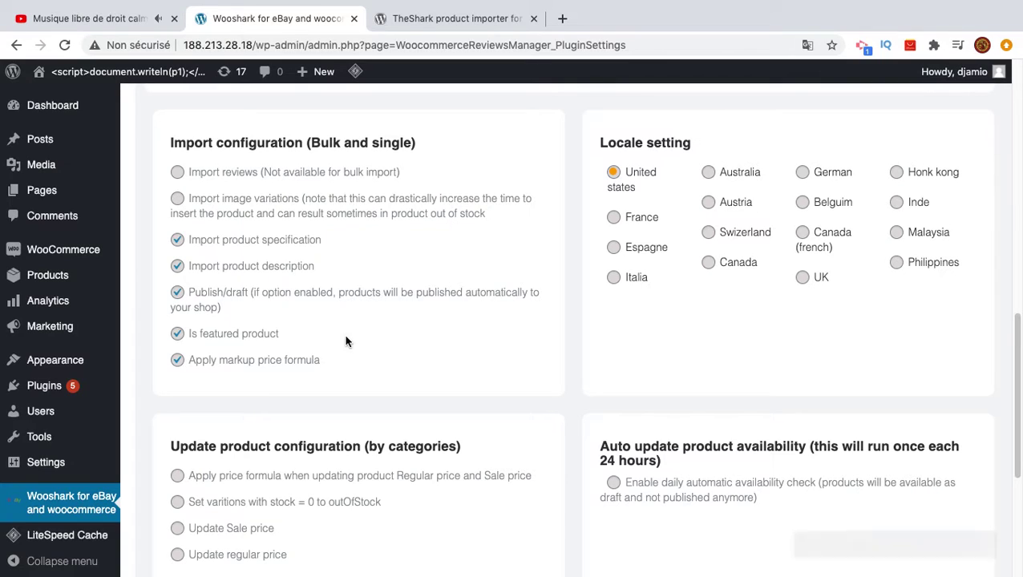
scroll(346, 341, "down", 1)
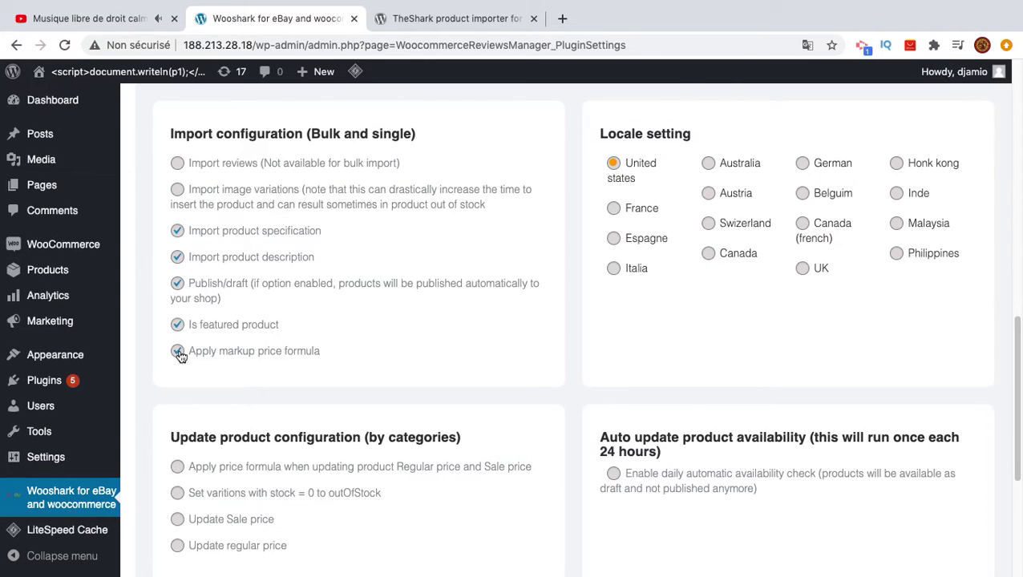
scroll(227, 350, "up", 10)
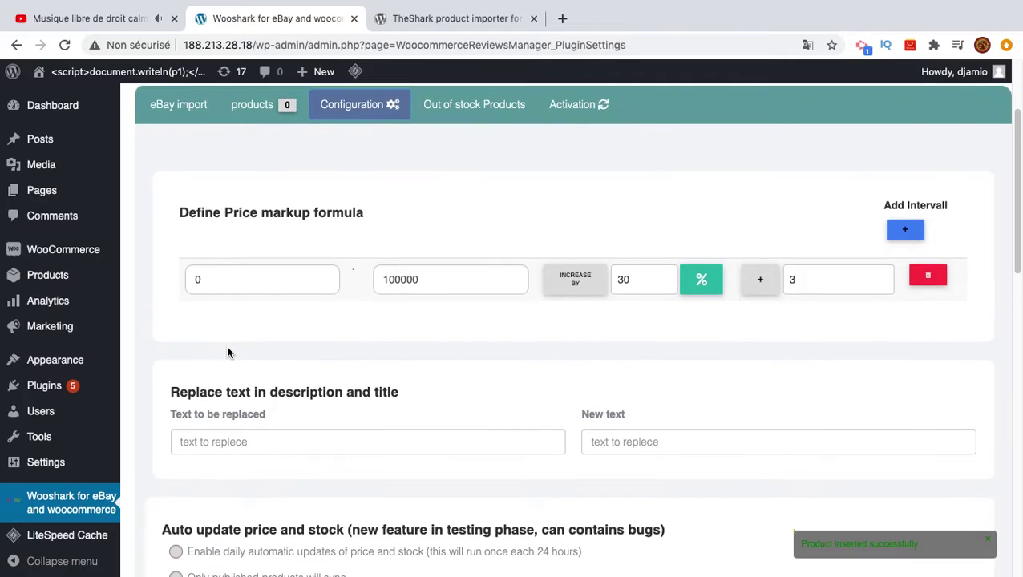
left_click(249, 281)
left_click(434, 280)
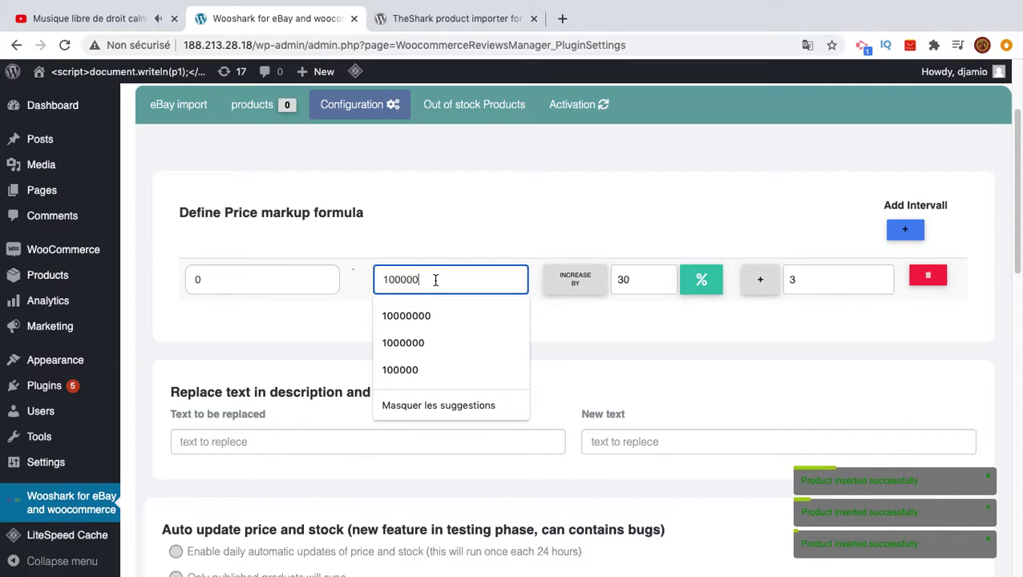
left_click(283, 286)
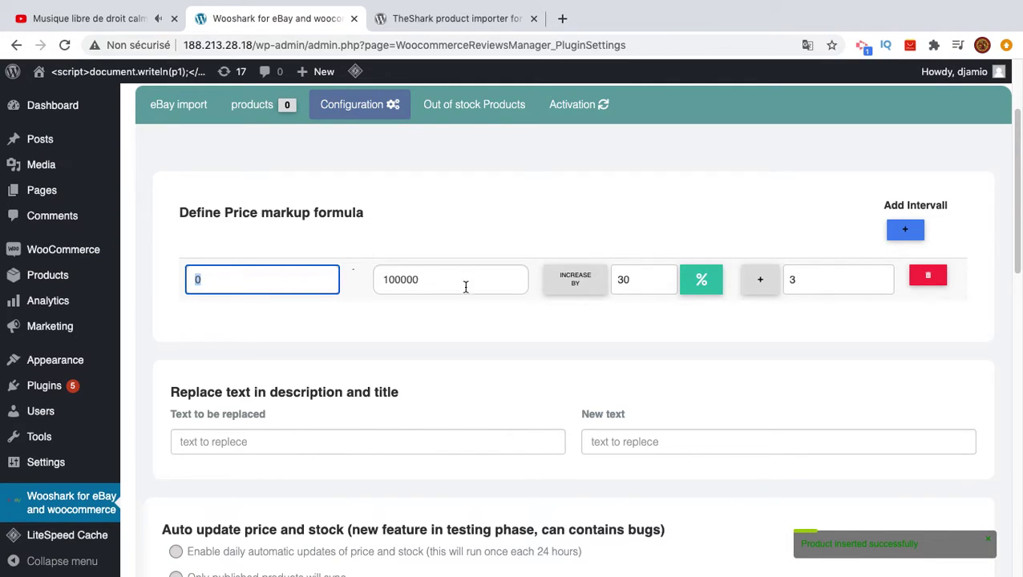
left_click(422, 283)
left_click_drag(422, 283, 360, 285)
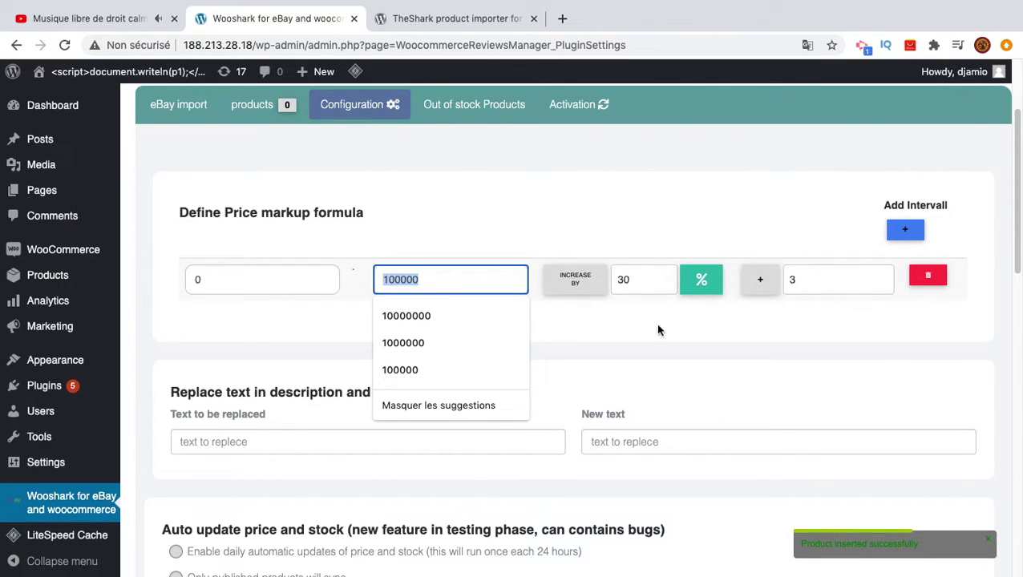
left_click(641, 286)
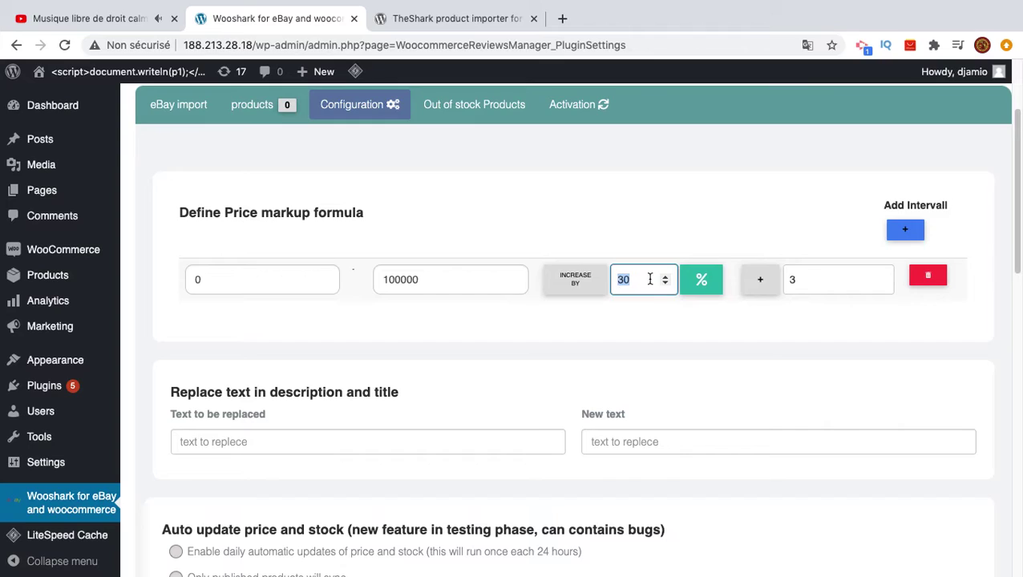
left_click(805, 280)
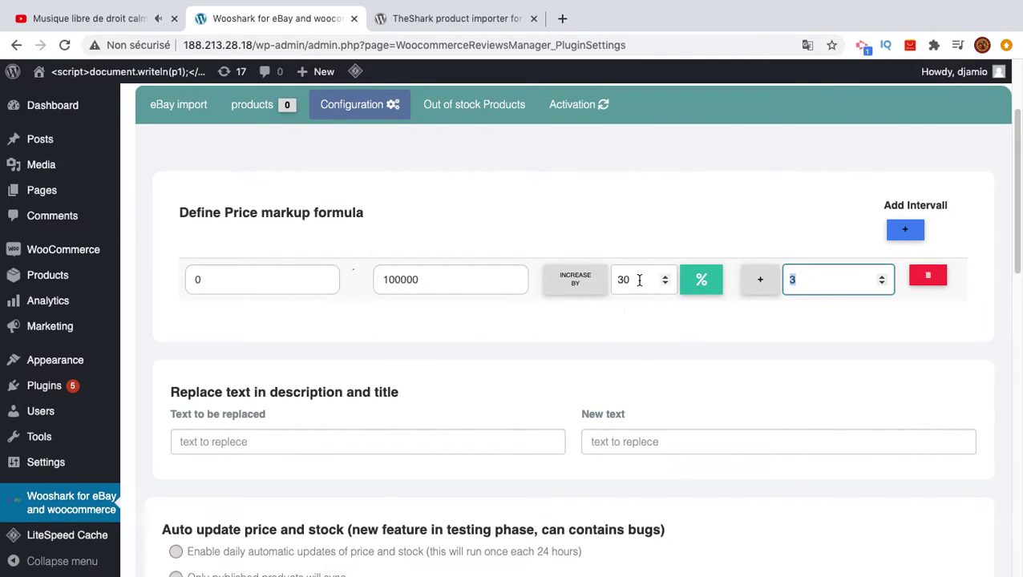
left_click(904, 232)
left_click(904, 231)
left_click(904, 231)
left_click(904, 231)
left_click(904, 231)
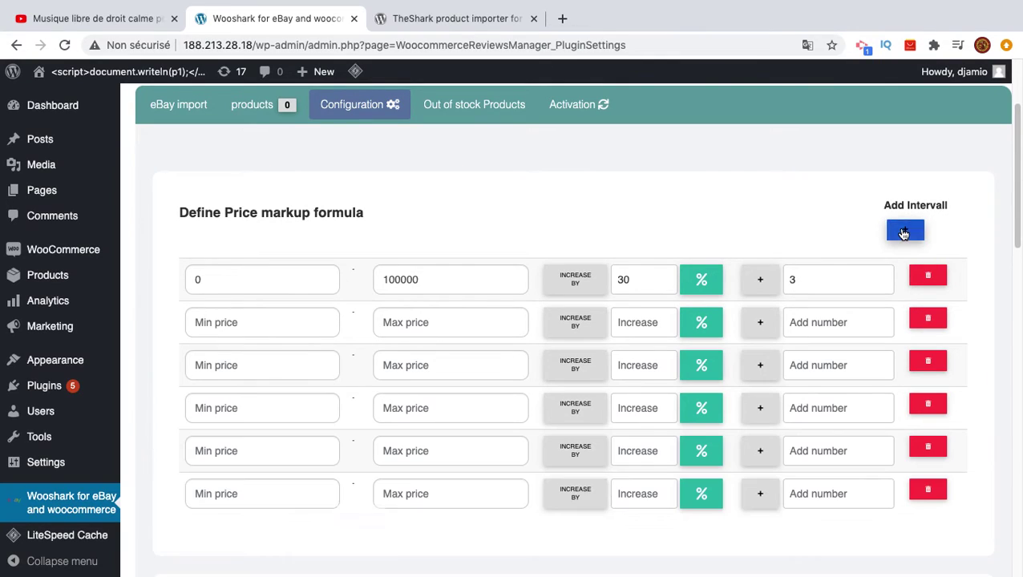
left_click(927, 320)
left_click(927, 320)
left_click(927, 320)
left_click(927, 319)
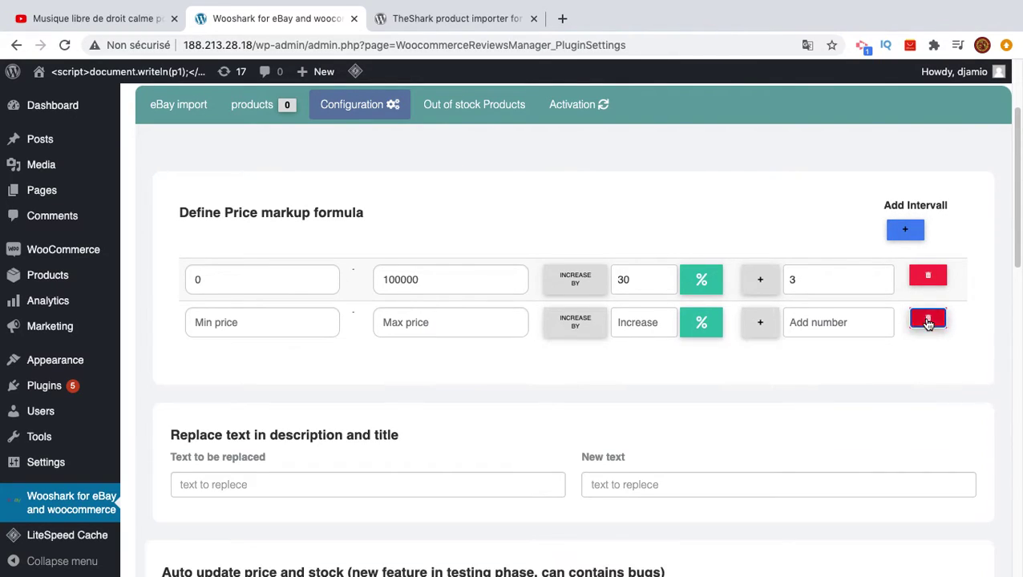
left_click(927, 320)
scroll(609, 374, "down", 10)
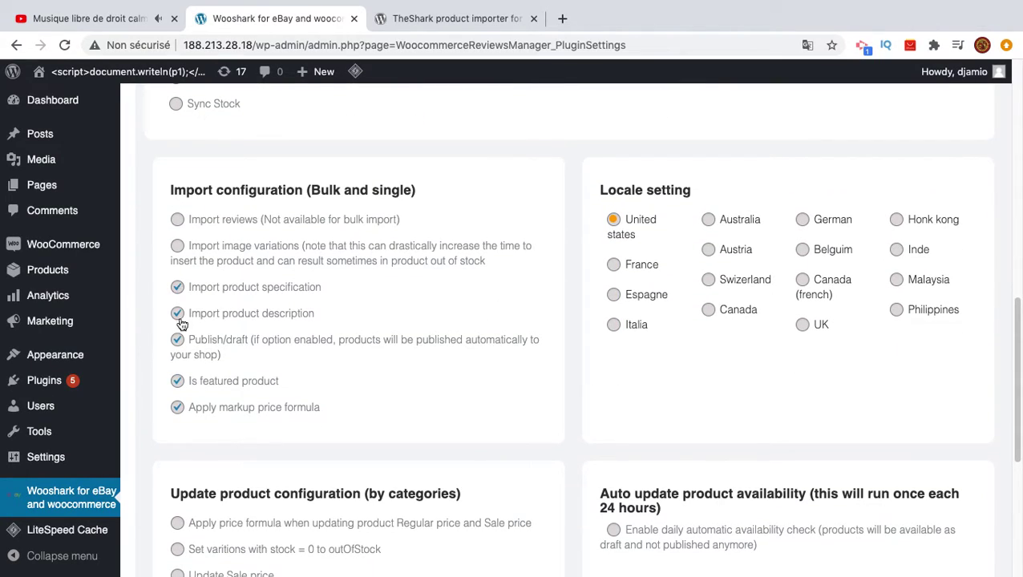
Uncheck Publish/draft and Is featured product in the import configuration.
left_click_drag(192, 315, 325, 323)
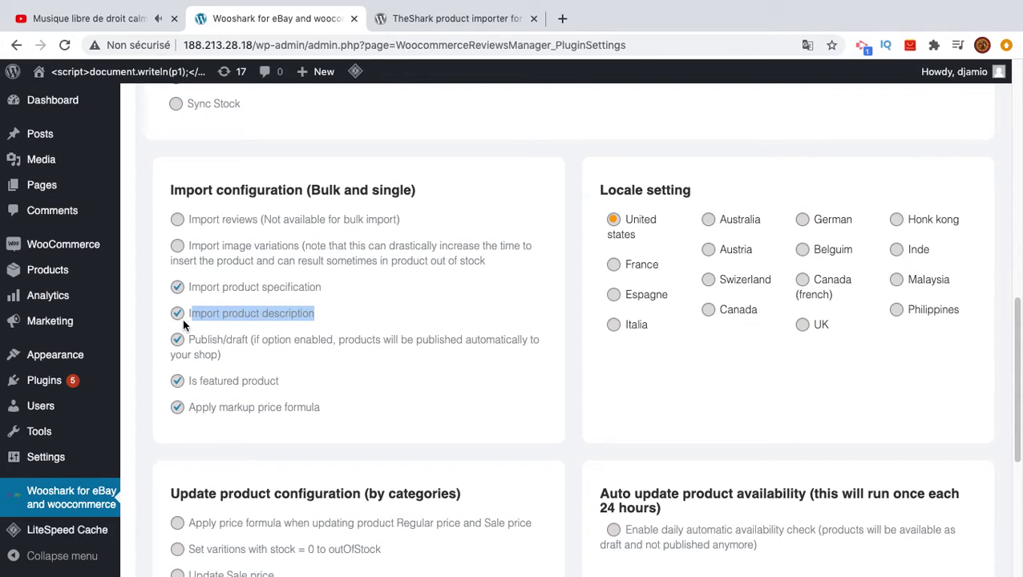
left_click_drag(193, 339, 225, 352)
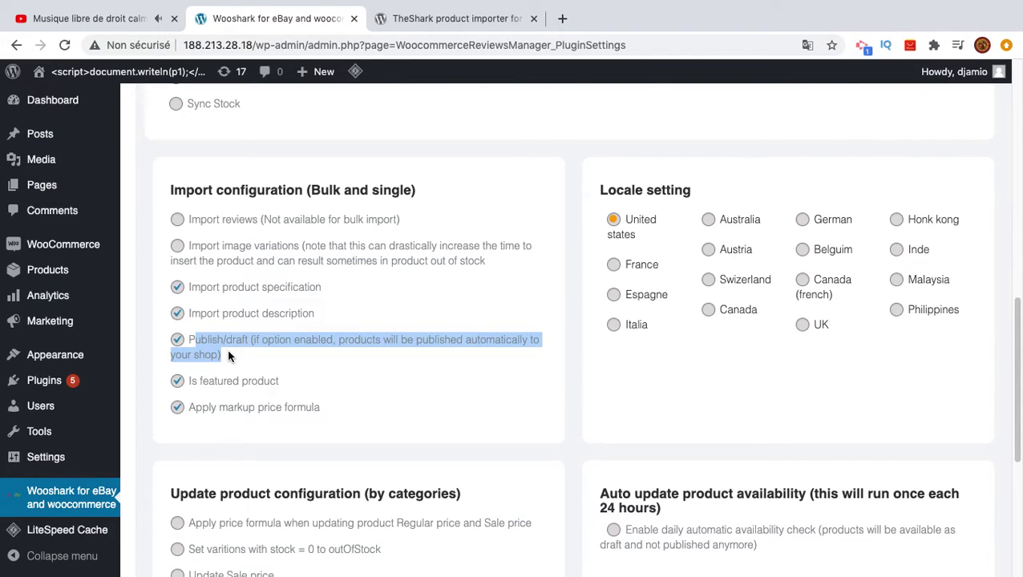
left_click_drag(189, 339, 223, 355)
left_click(178, 340)
left_click(252, 357)
left_click_drag(189, 381, 304, 387)
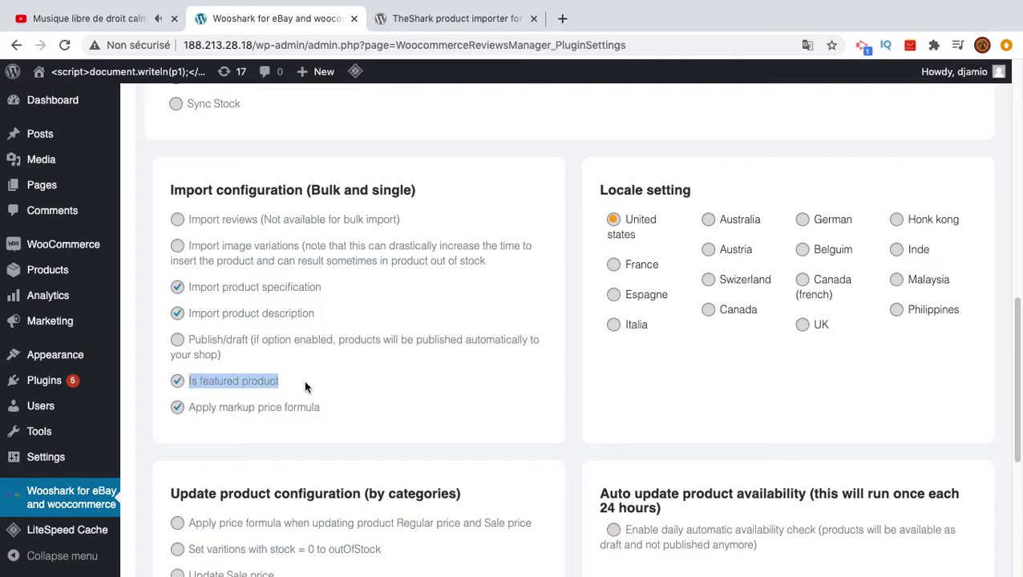
left_click(179, 383)
Tick shoes under Bulk categories, alongside game and Uncategorized.
scroll(181, 410, "down", 5)
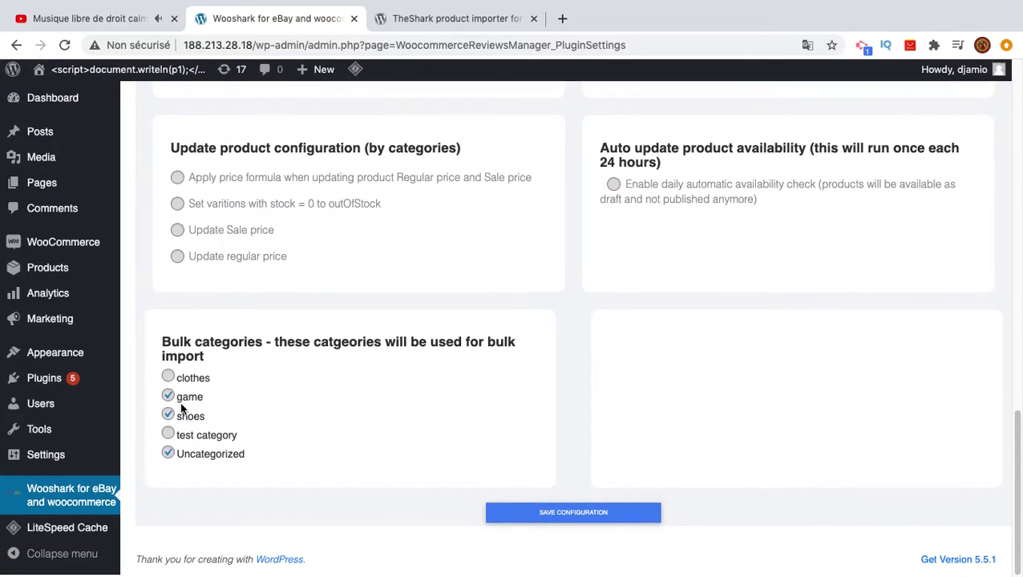
left_click(169, 415)
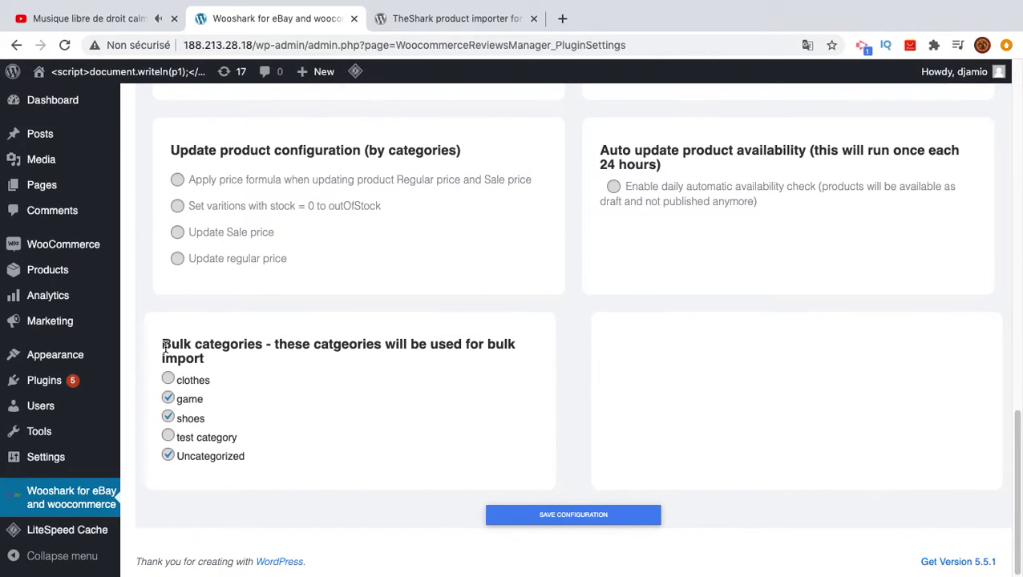
left_click_drag(164, 344, 264, 346)
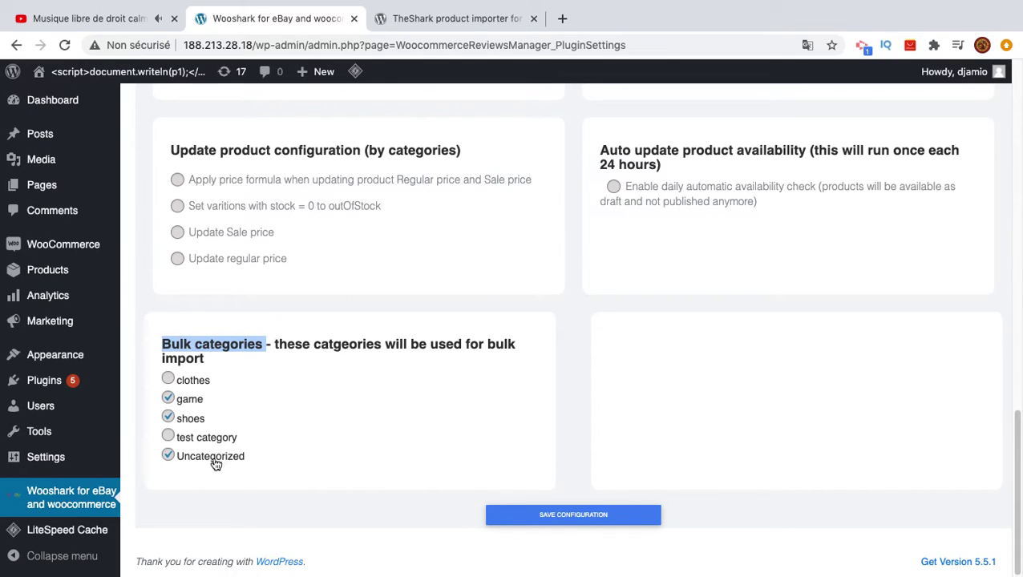
left_click(372, 349)
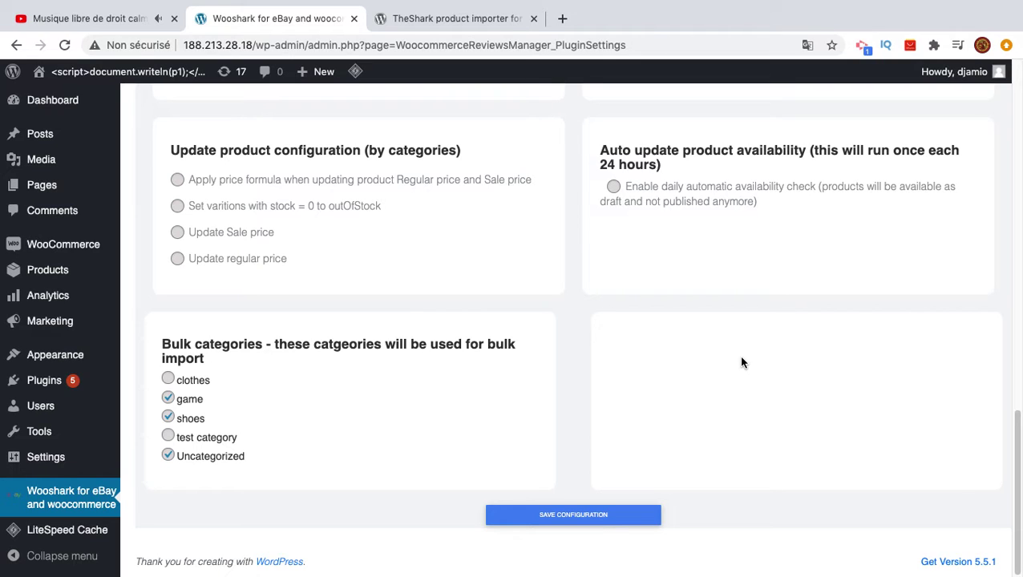
scroll(429, 383, "up", 10)
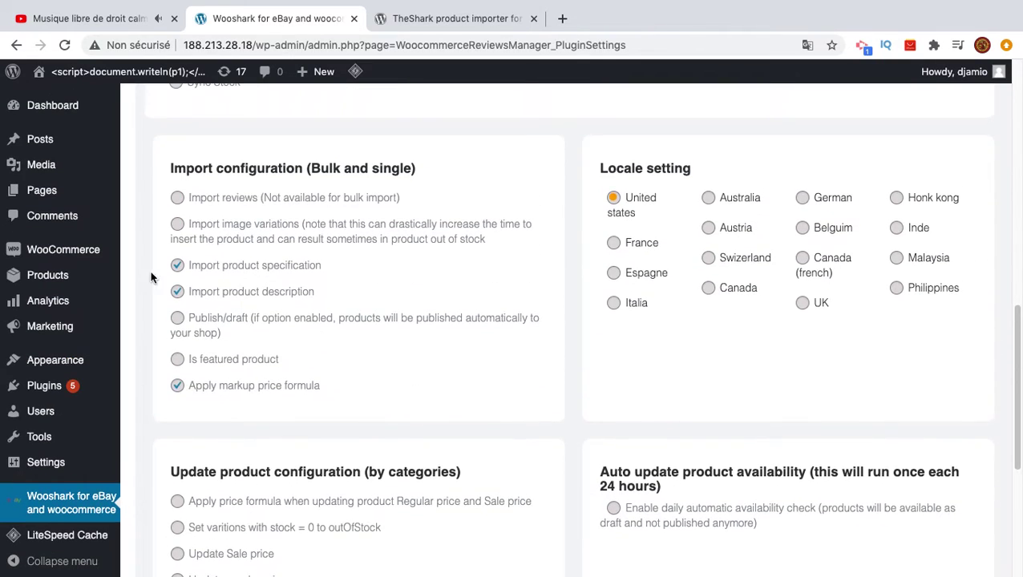
Reload Wooshark and open the 22 imported products to reach the Redmi 9A's original eBay listing.
scroll(139, 271, "up", 3)
left_click(170, 263)
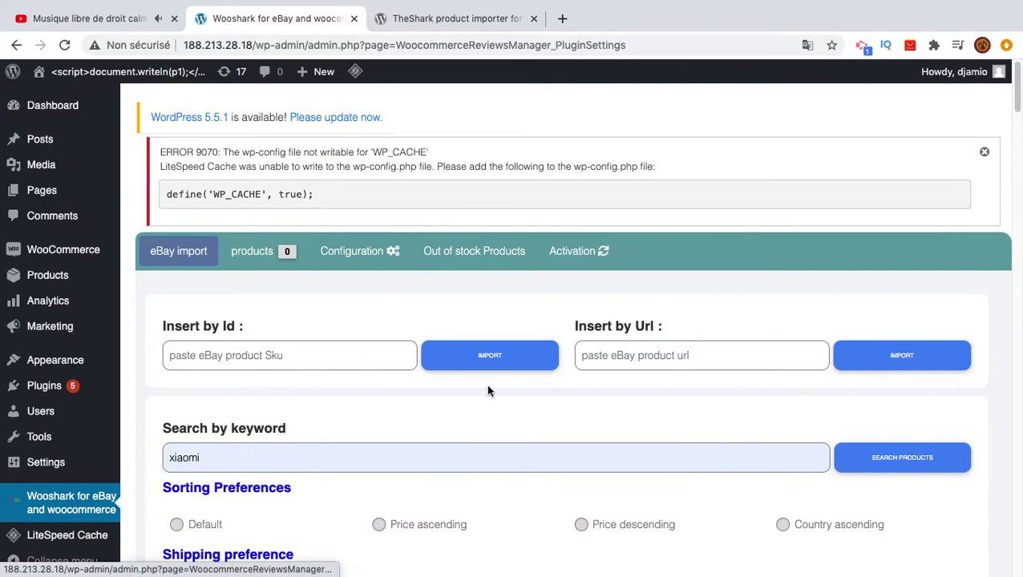
scroll(486, 388, "down", 2)
scroll(486, 391, "up", 1)
left_click(72, 503)
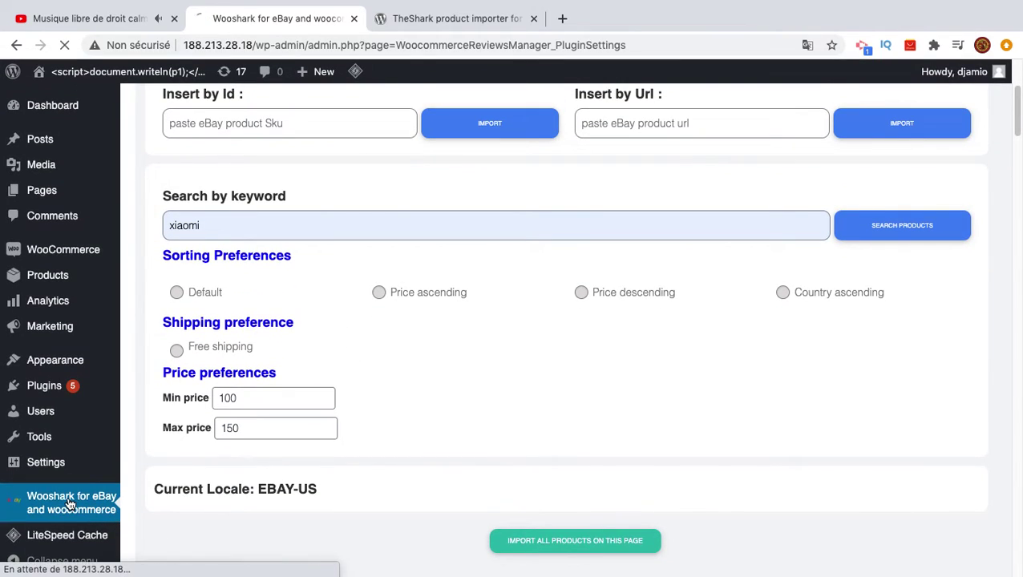
scroll(331, 141, "down", 1)
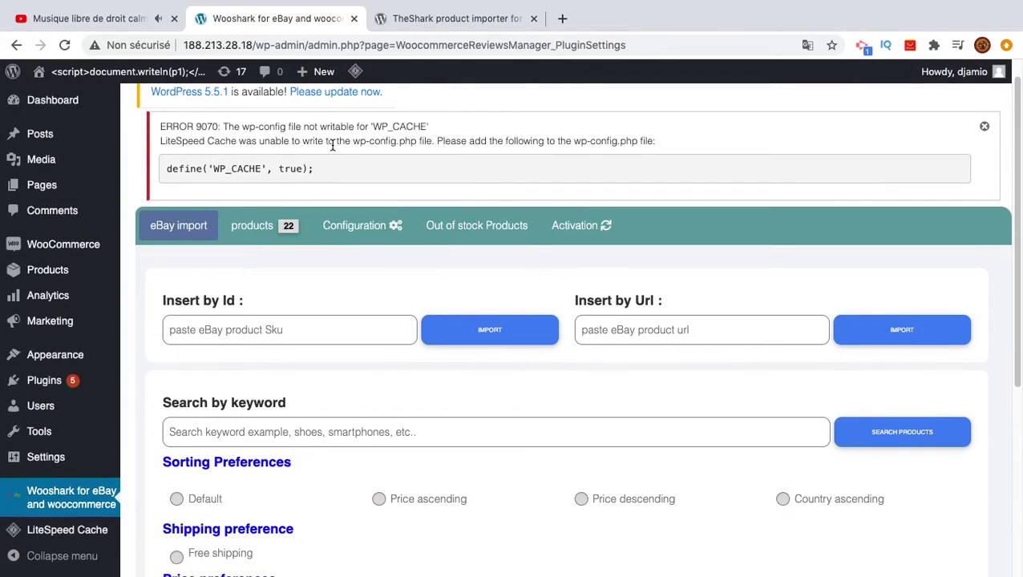
left_click(266, 230)
scroll(363, 342, "down", 3)
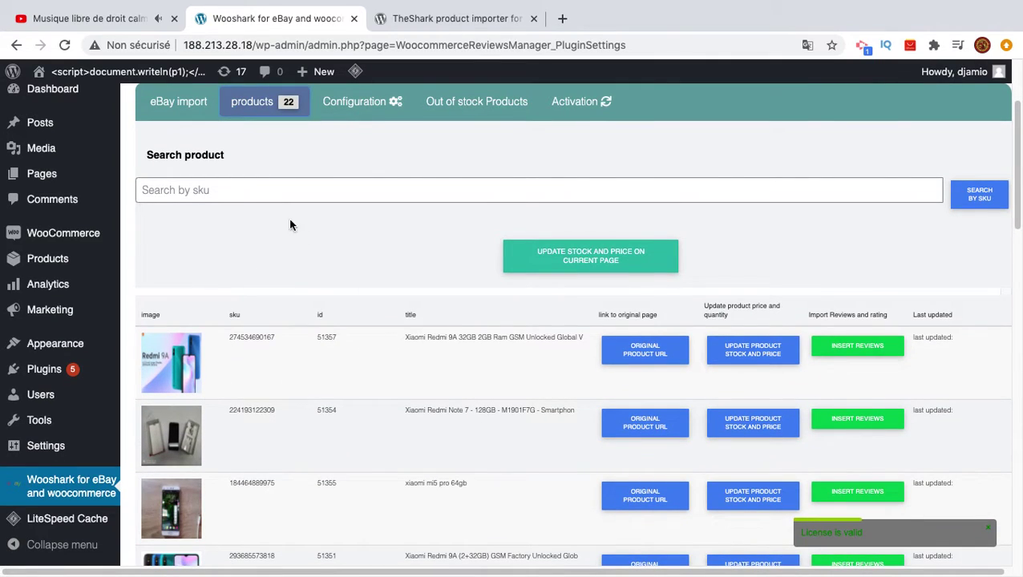
scroll(770, 422, "down", 1)
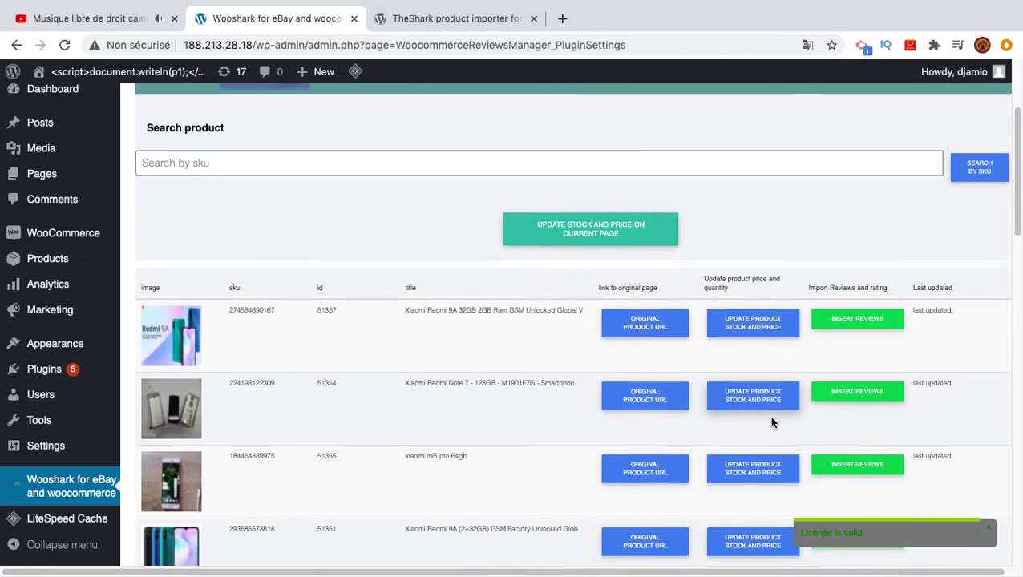
scroll(771, 422, "down", 2)
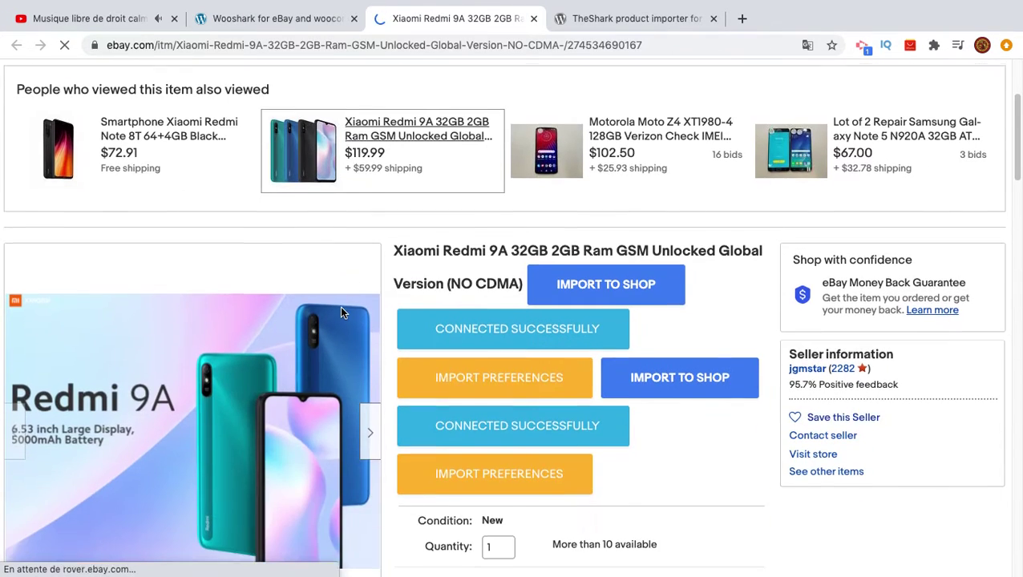
scroll(341, 310, "down", 6)
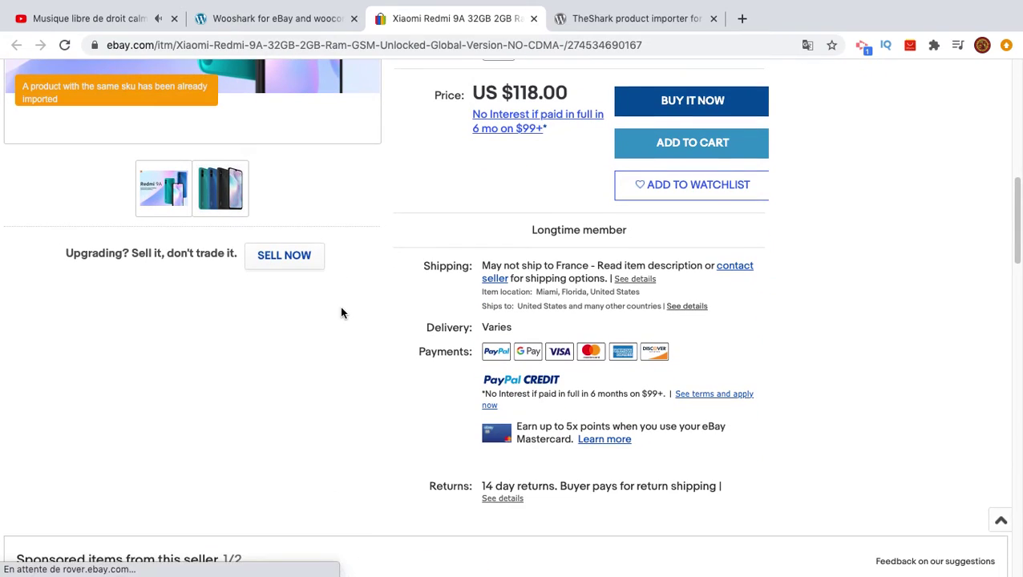
Check the Redmi 9A listing's 'already imported' notice, then return to the WordPress admin tab.
scroll(364, 269, "up", 5)
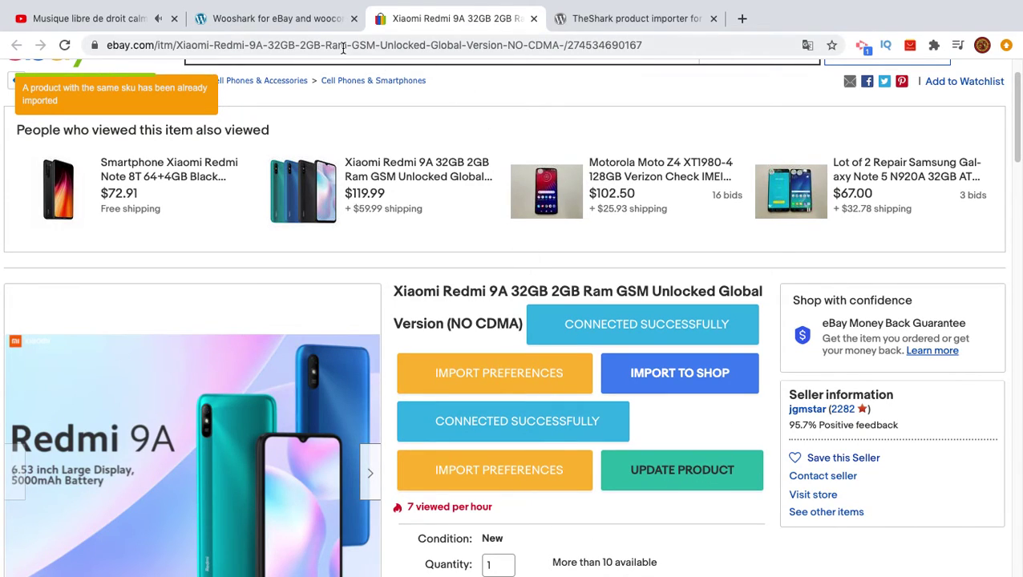
left_click(307, 22)
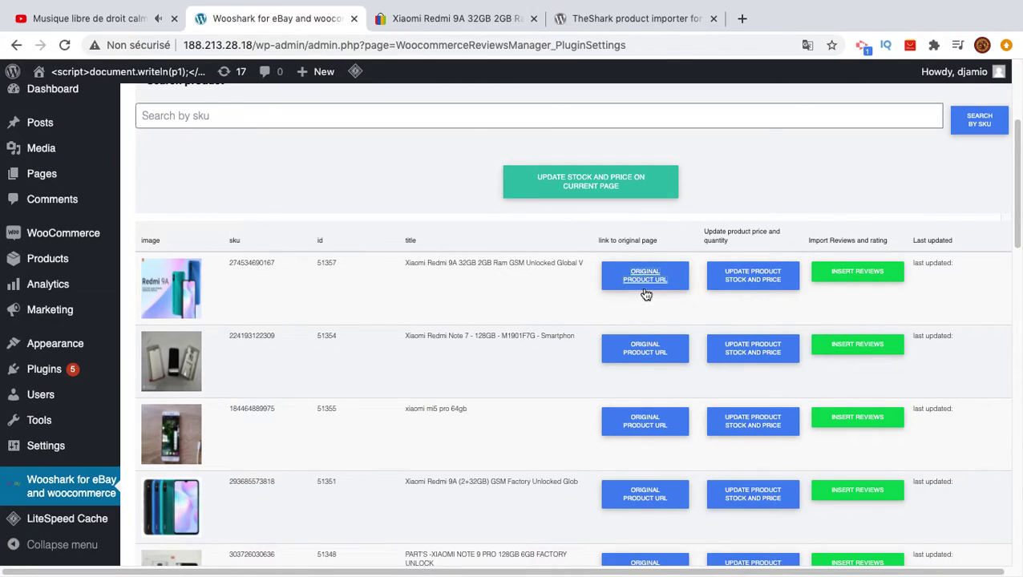
Update stock and price for the Redmi 9A, then for all 19 products on the page.
left_click(763, 277)
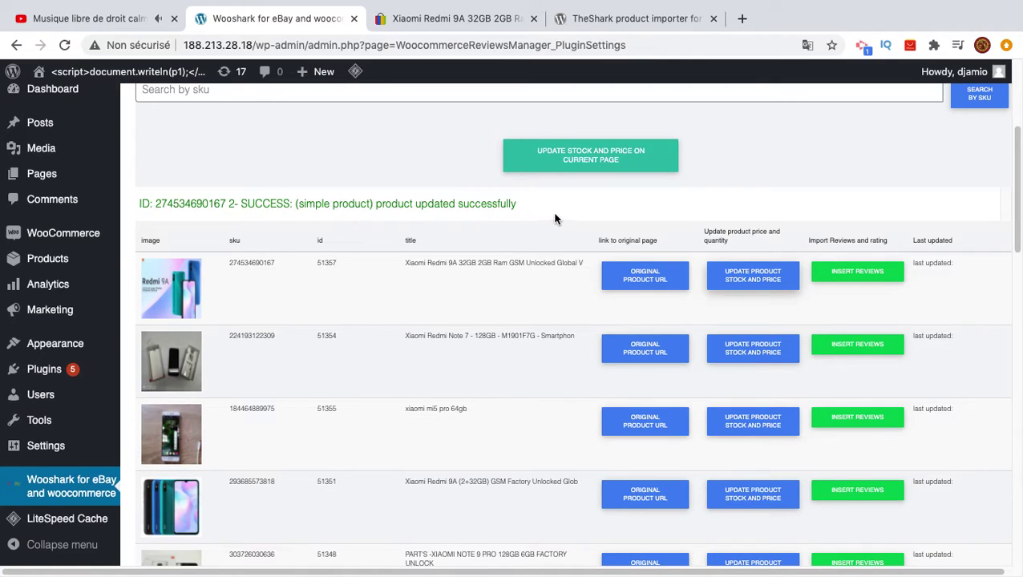
left_click(595, 159)
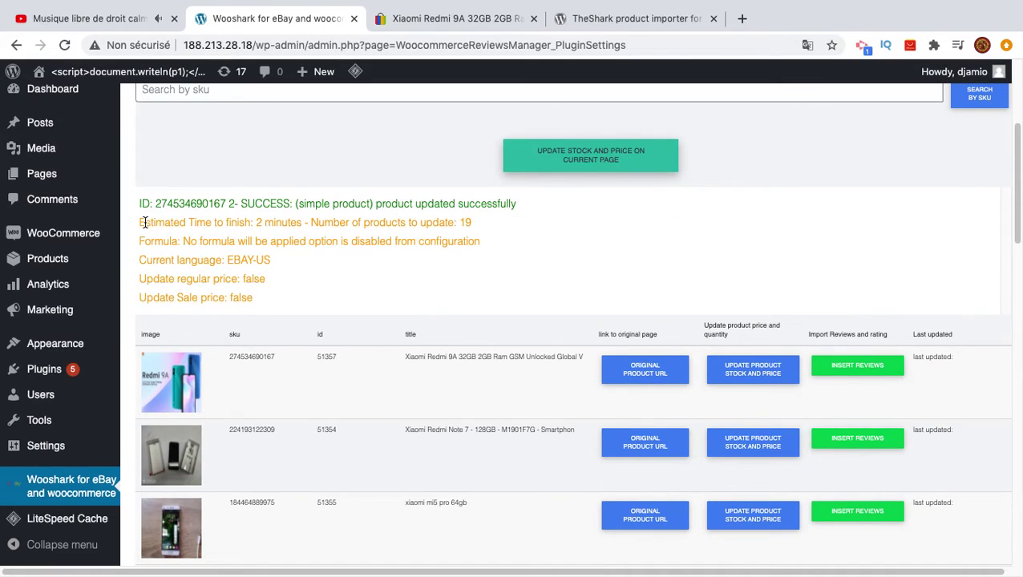
left_click_drag(142, 222, 471, 231)
left_click_drag(182, 241, 479, 245)
scroll(486, 240, "up", 3)
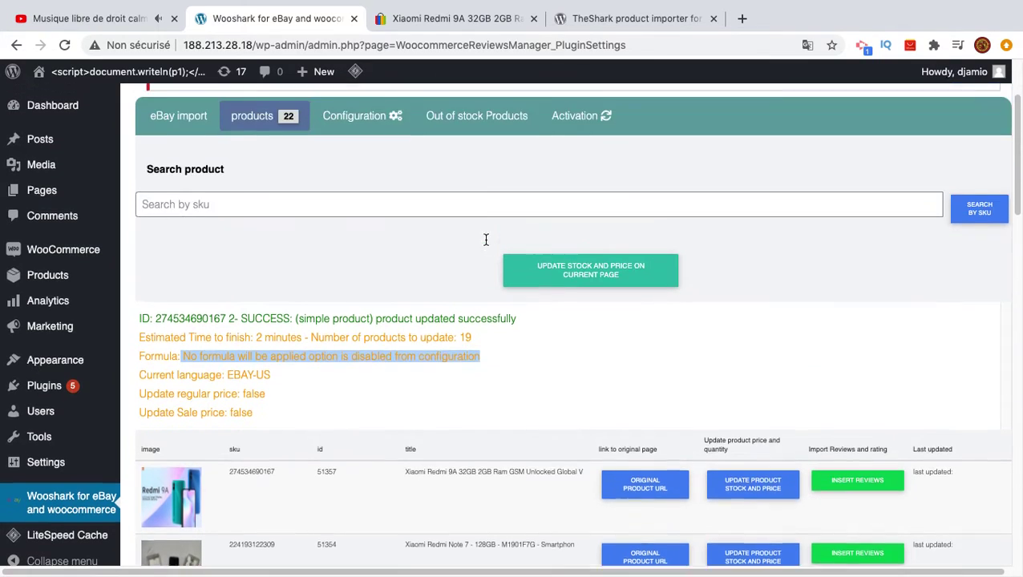
Enable price formula, zero-stock out-of-stock, sale price and regular price updates, and save the configuration.
left_click(358, 172)
scroll(383, 390, "down", 3)
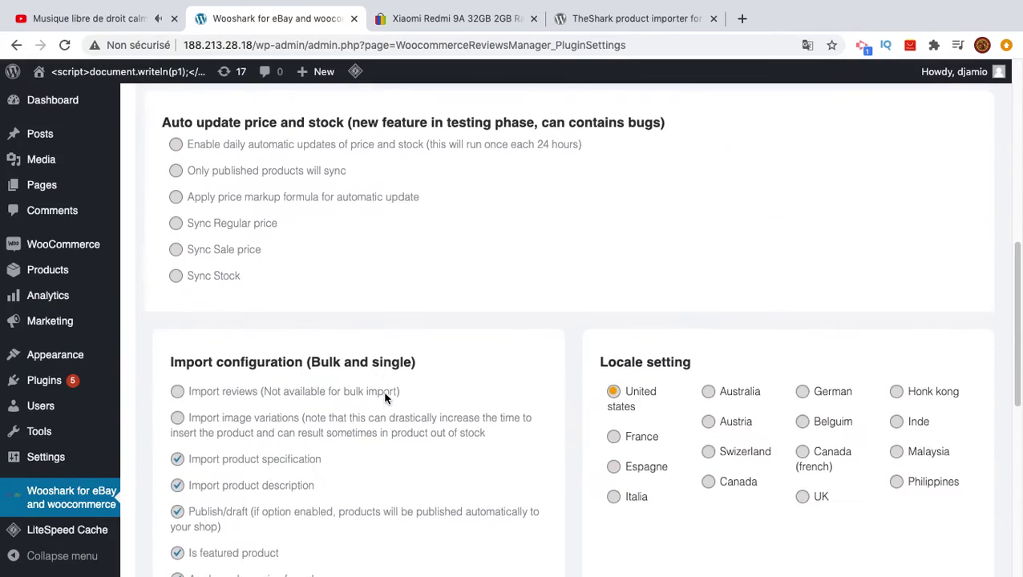
scroll(383, 395, "down", 5)
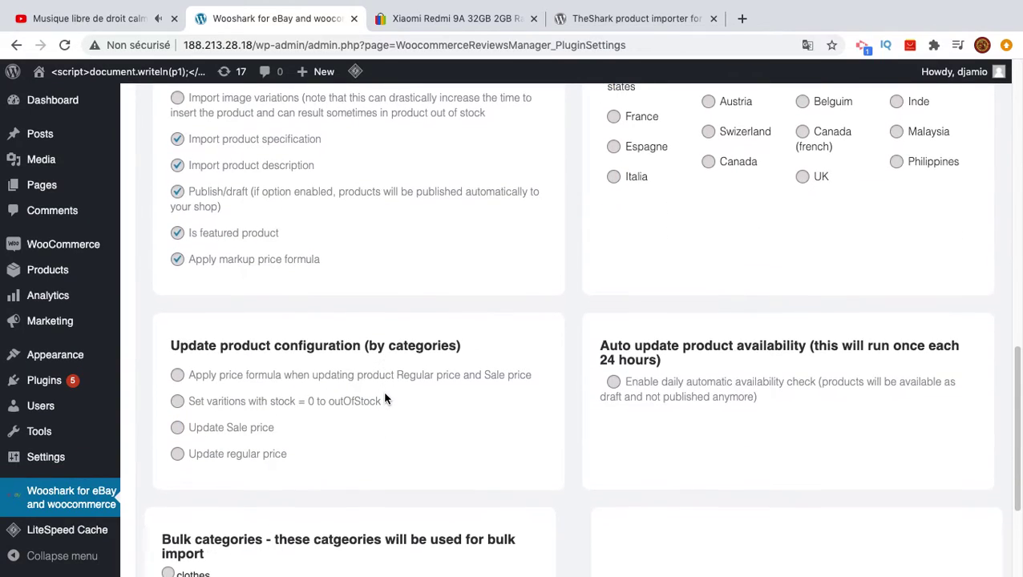
left_click(177, 373)
left_click(177, 399)
left_click(177, 428)
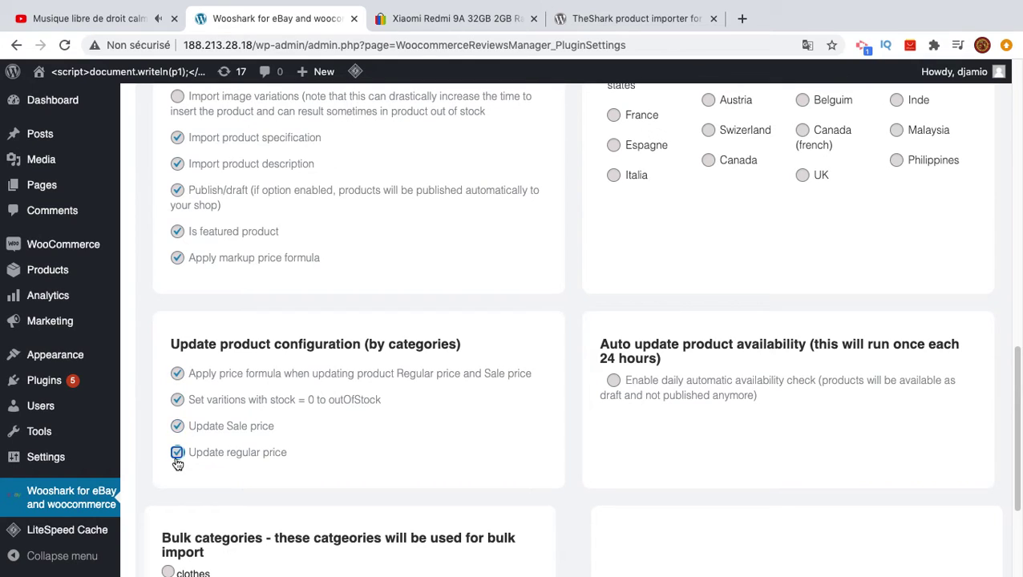
left_click(178, 453)
scroll(432, 524, "down", 3)
left_click(577, 515)
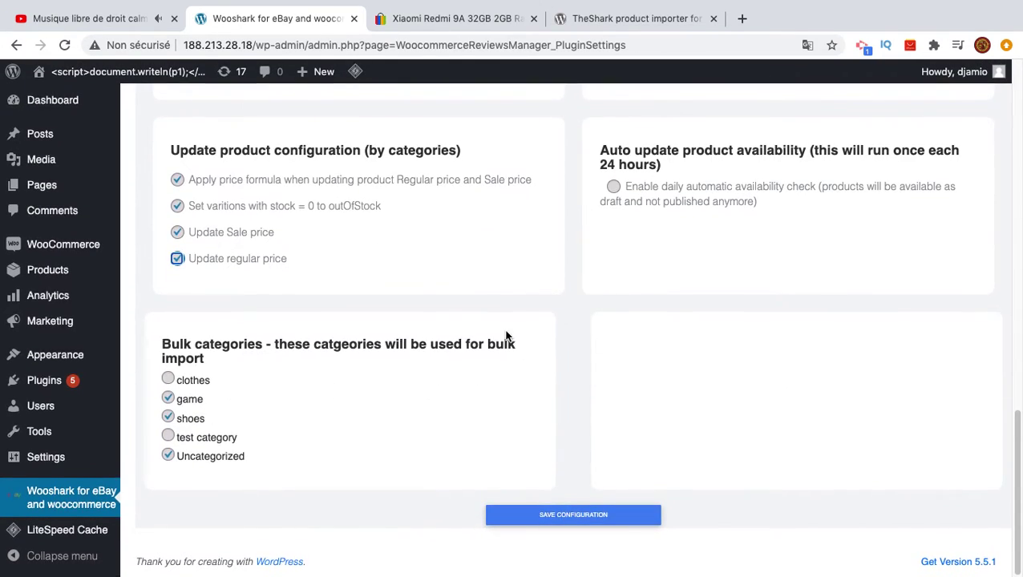
Check the stock-and-price update results in the products list, then return to Configuration.
left_click(263, 230)
scroll(319, 312, "down", 3)
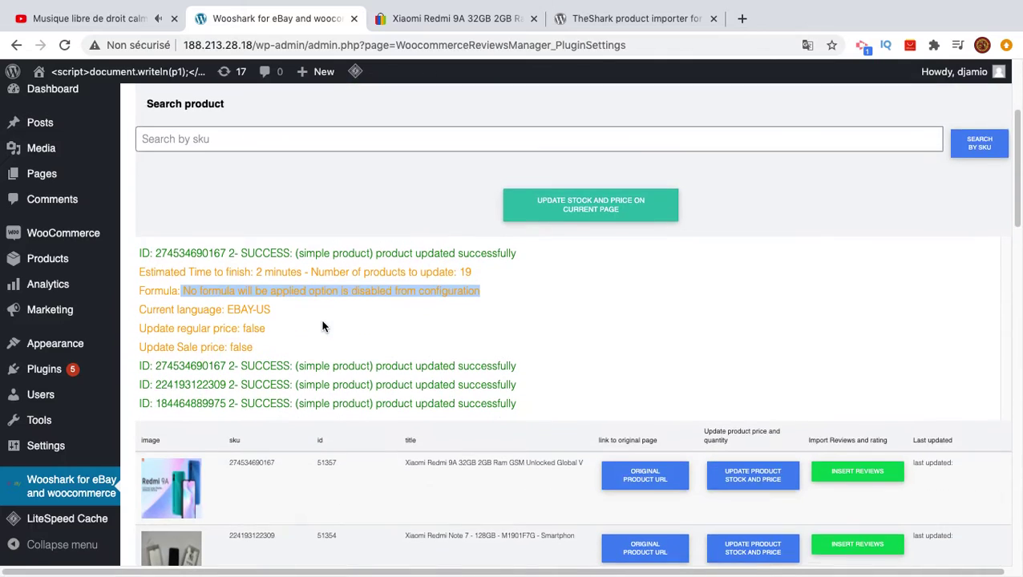
left_click_drag(141, 361, 535, 436)
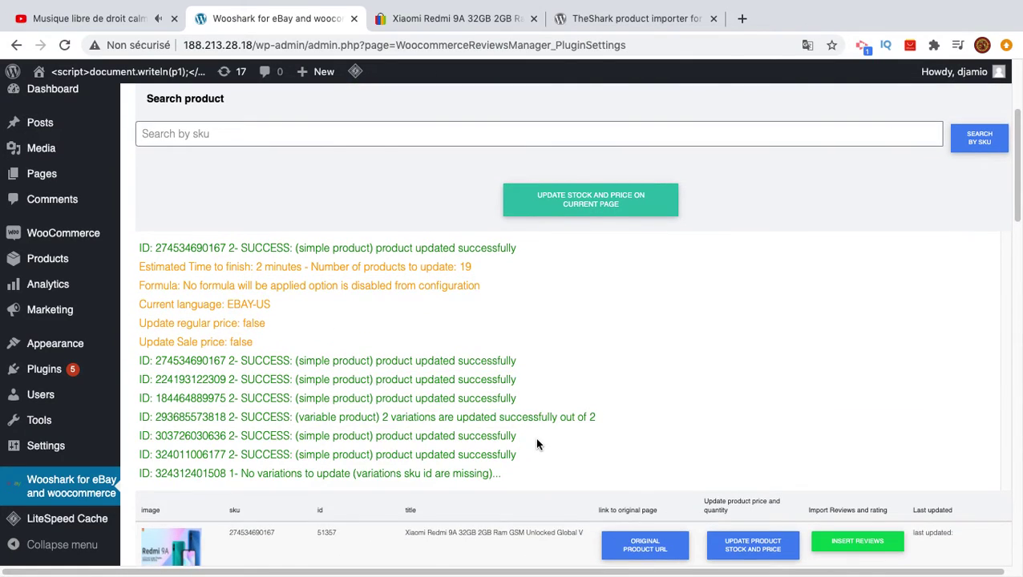
scroll(539, 441, "up", 3)
left_click(376, 229)
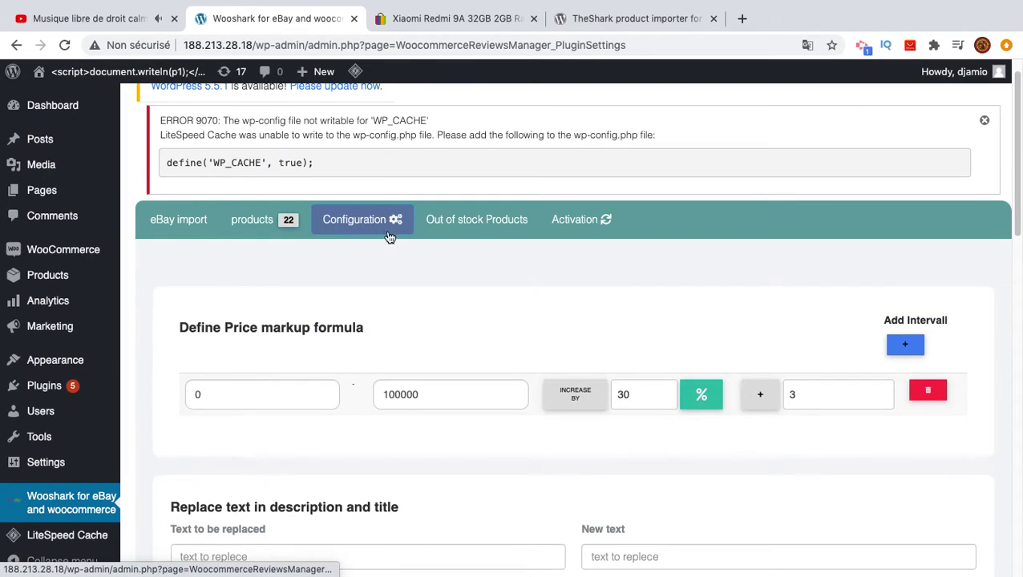
scroll(443, 361, "down", 5)
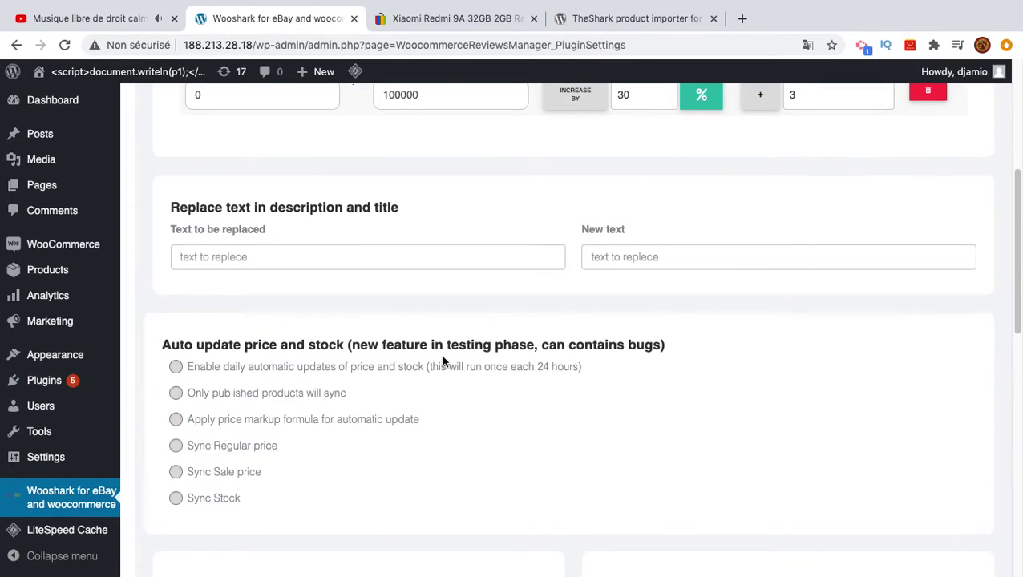
triple_click(672, 353)
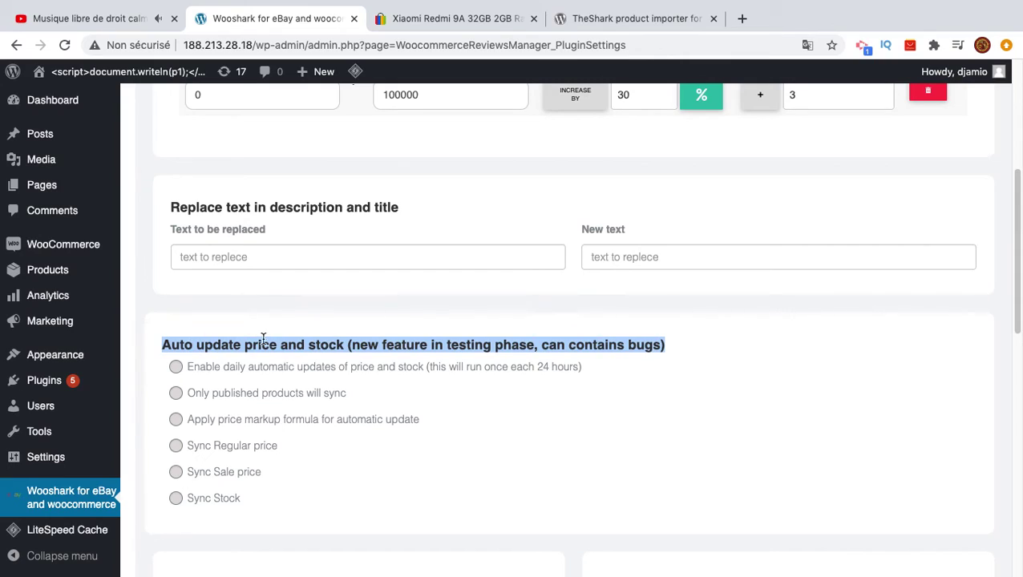
left_click(165, 343)
left_click_drag(165, 343, 653, 352)
scroll(534, 500, "down", 1)
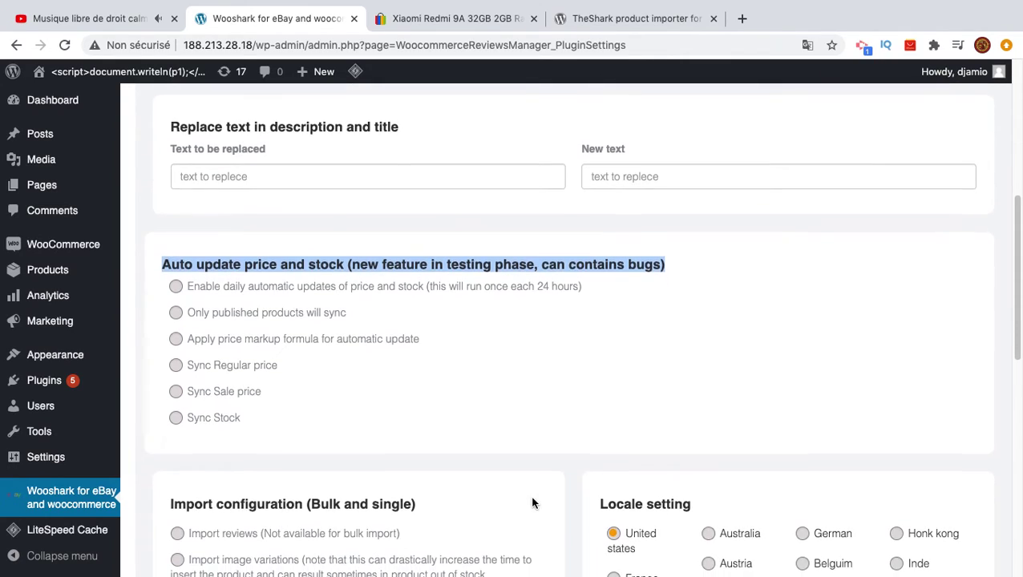
left_click(521, 476)
scroll(521, 476, "down", 4)
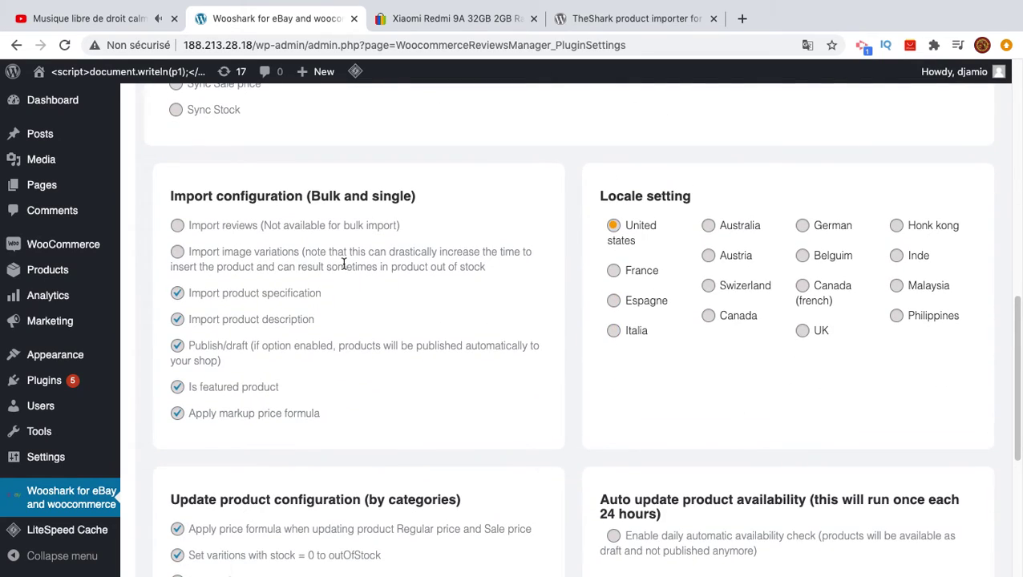
scroll(401, 426, "up", 7)
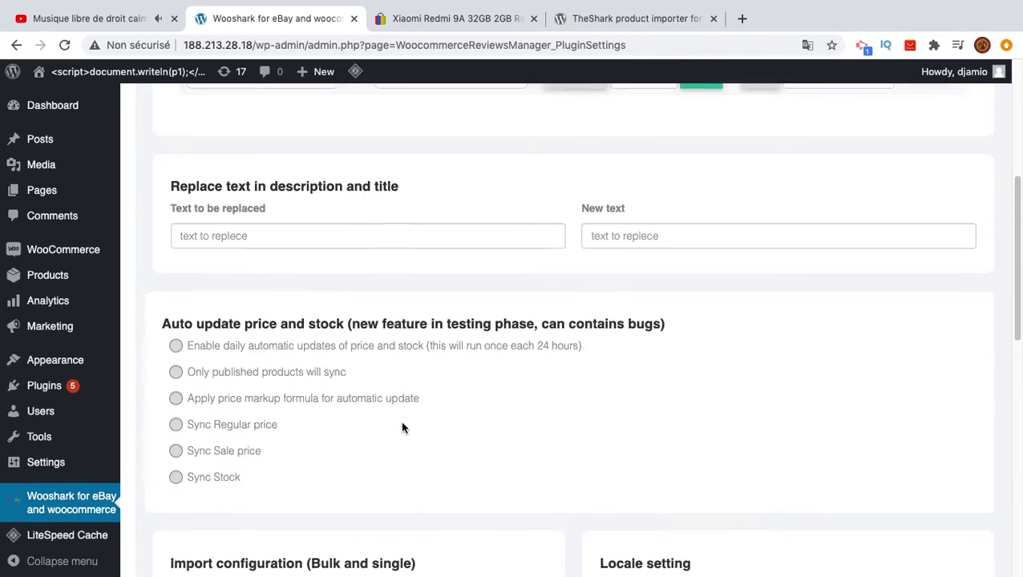
scroll(401, 426, "up", 2)
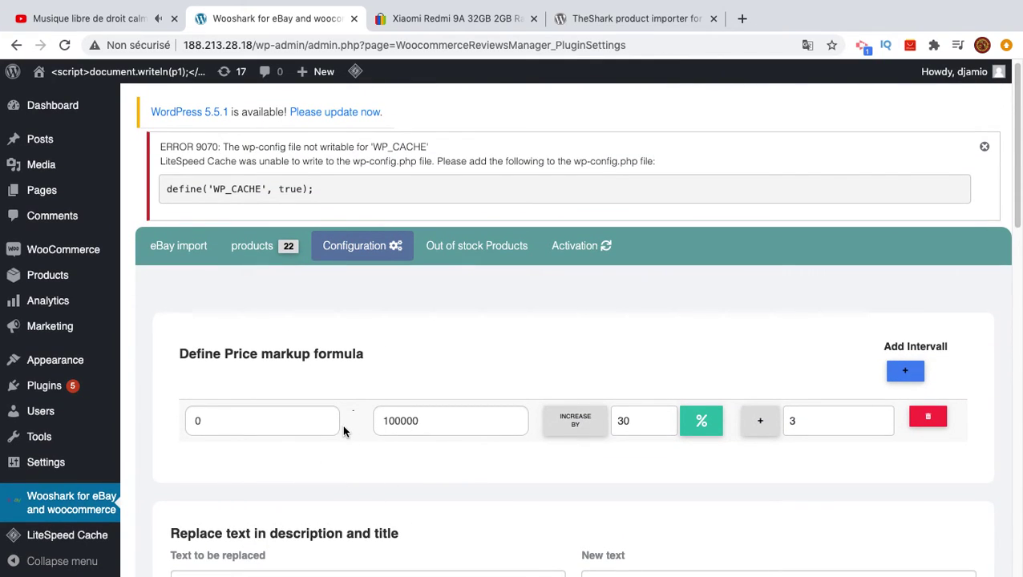
scroll(323, 425, "down", 3)
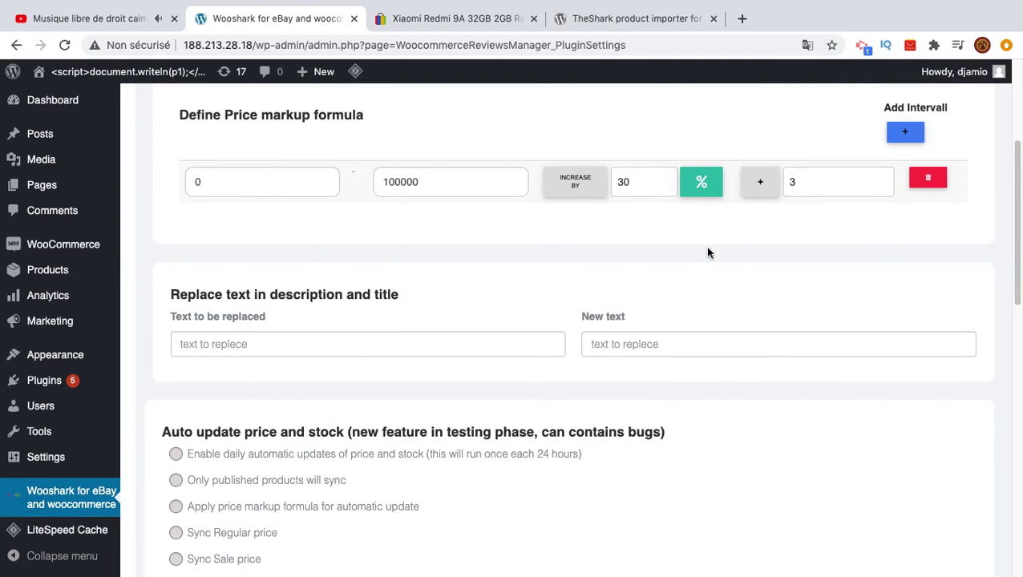
scroll(348, 319, "down", 2)
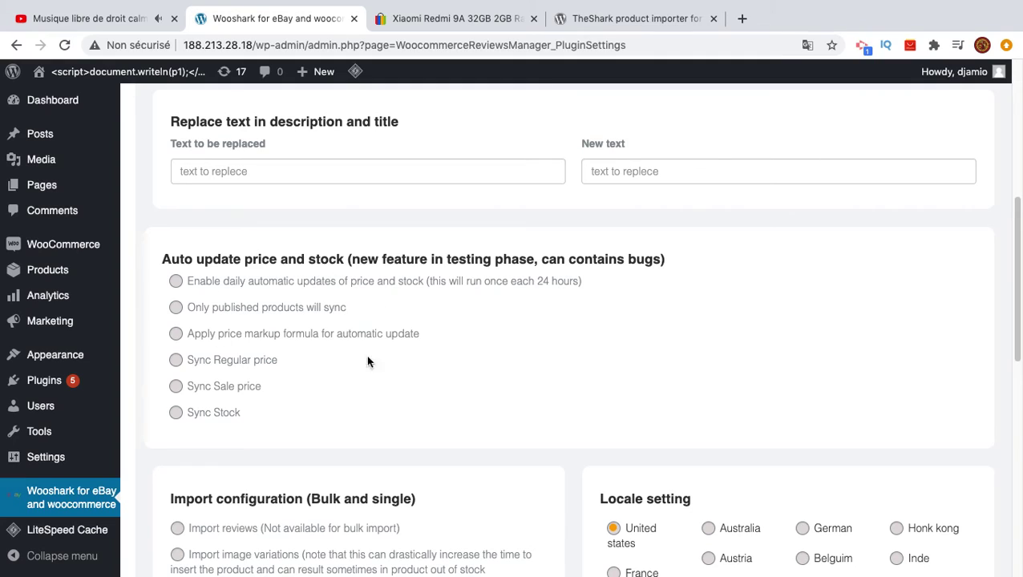
scroll(258, 275, "up", 5)
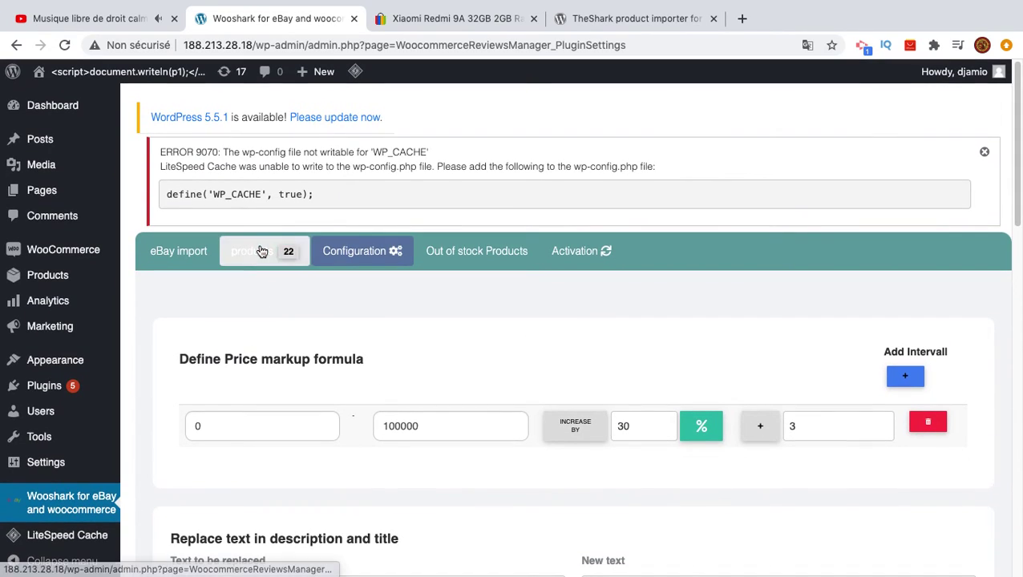
Switch from the imported products list to the eBay import form with its empty keyword search.
left_click(263, 251)
left_click(199, 263)
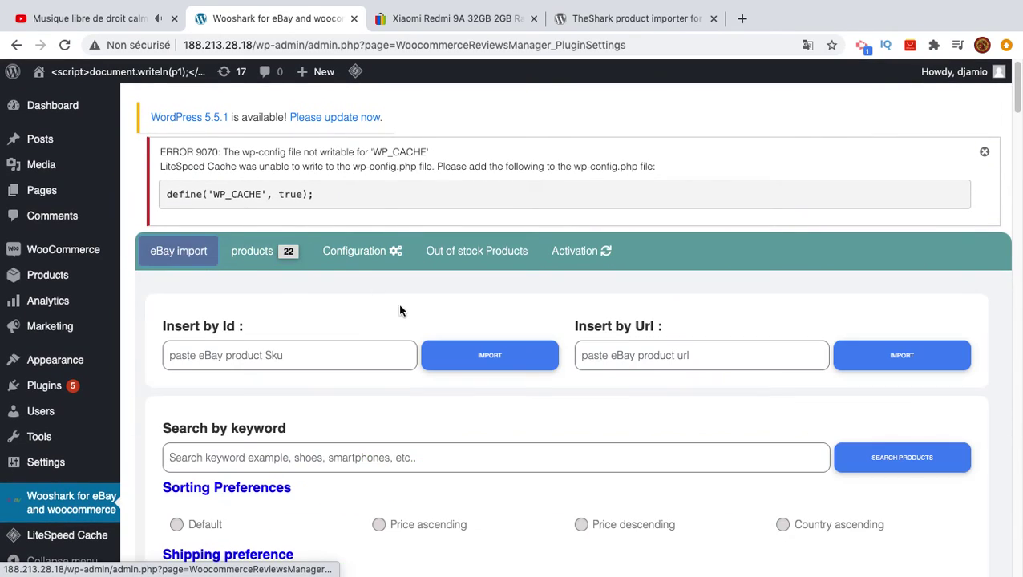
scroll(403, 313, "down", 1)
scroll(405, 318, "down", 1)
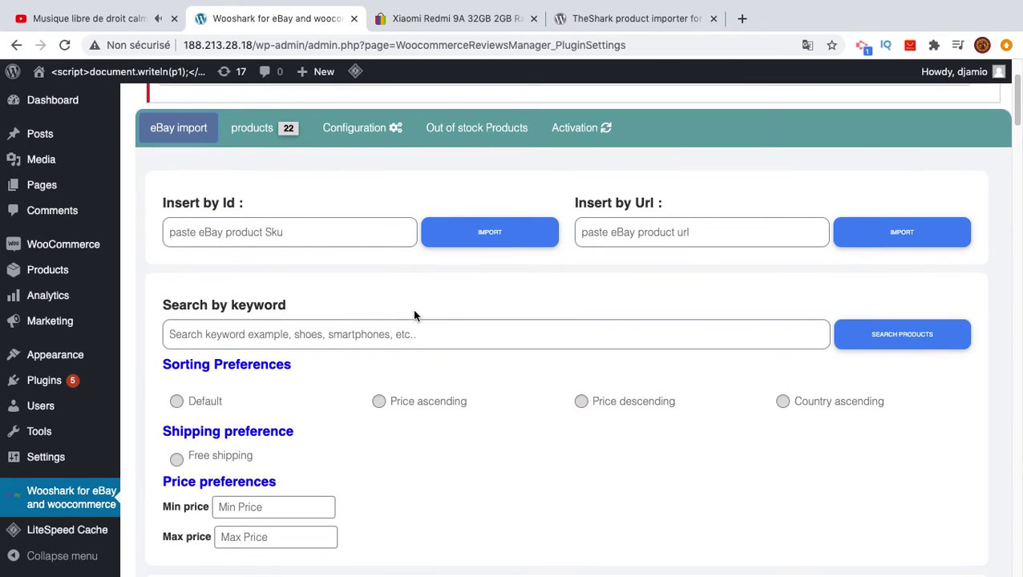